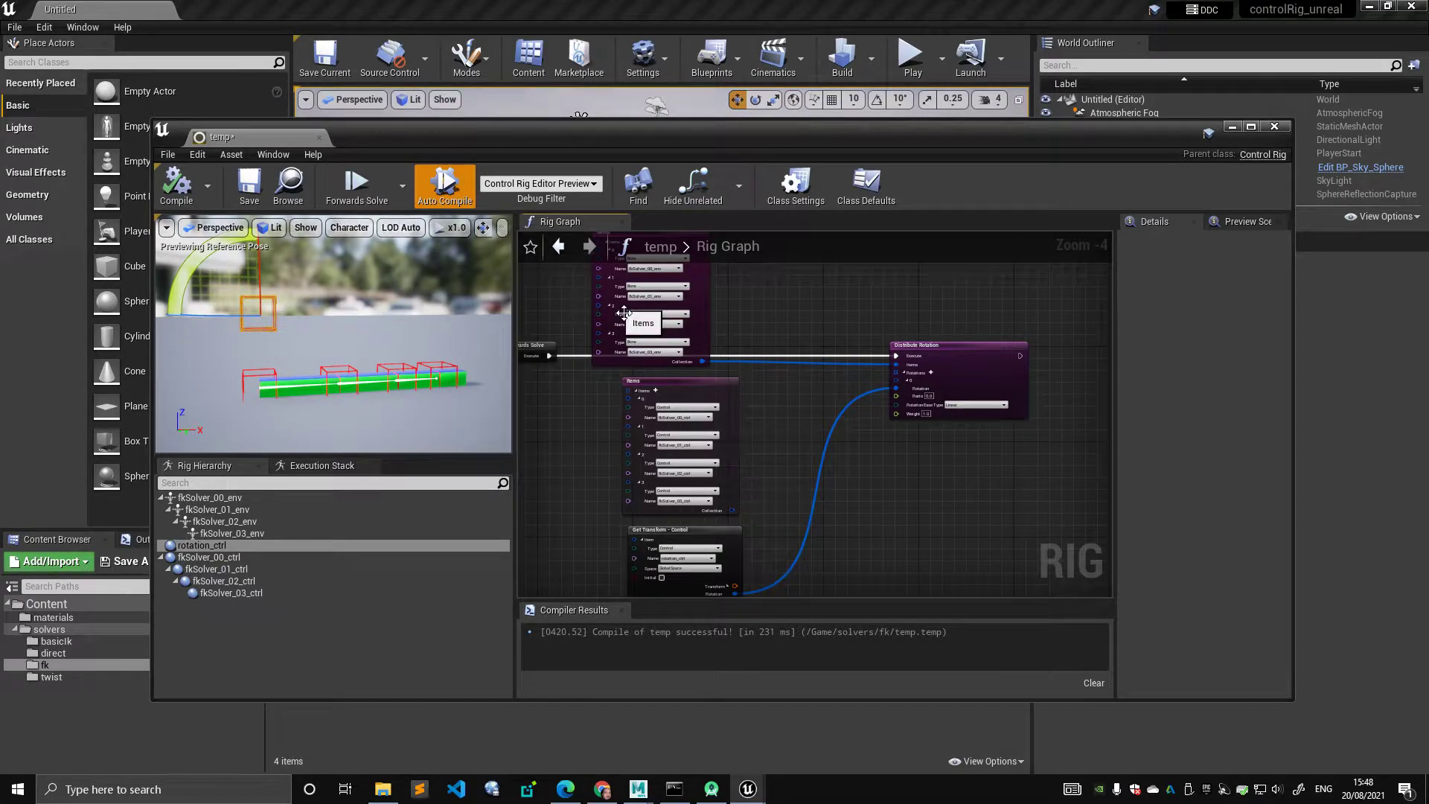
Reposition the Distribute Rotation and Forwards Solve nodes in the rig graph
right_drag(721, 316, 784, 387)
scroll(854, 411, up, 2)
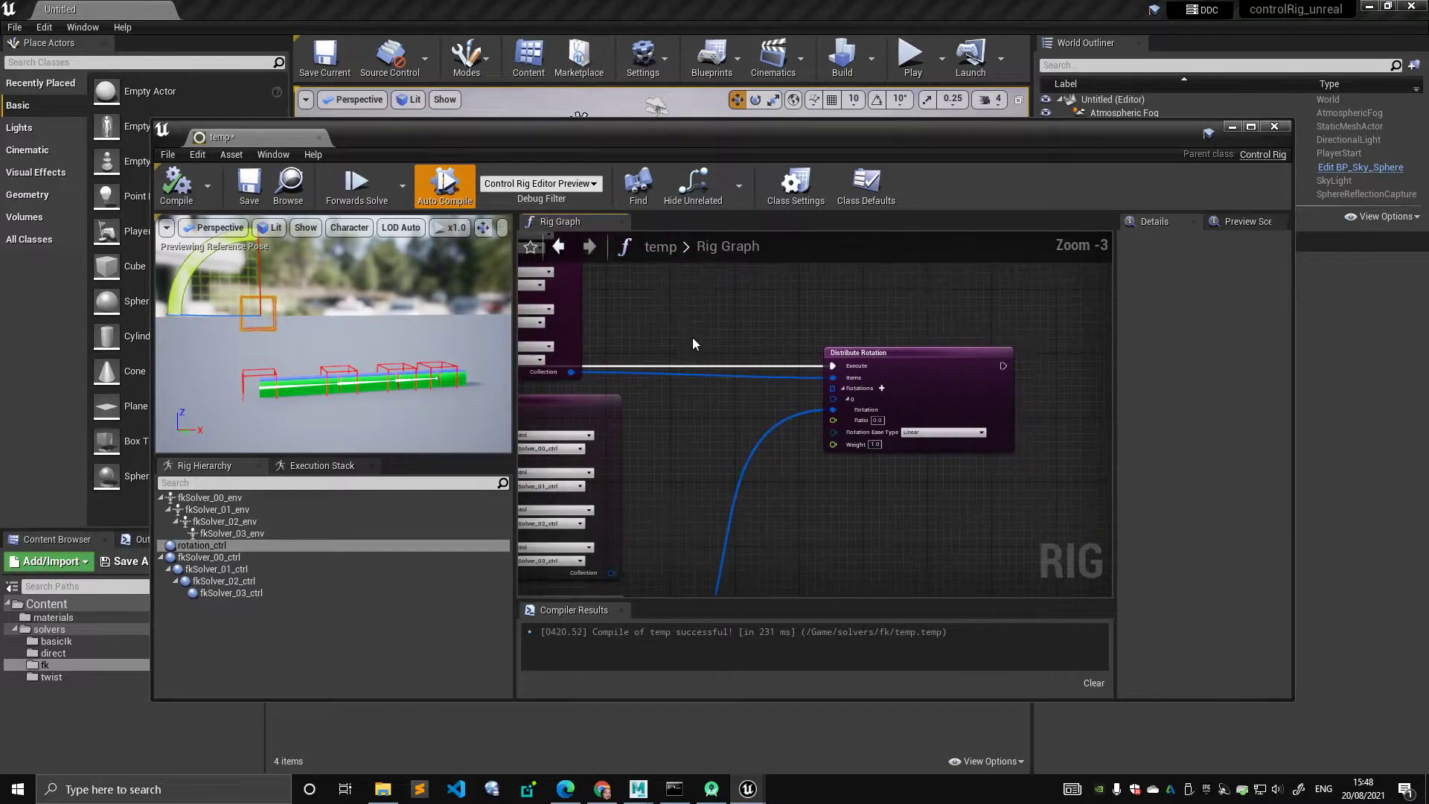
drag(904, 348, 850, 361)
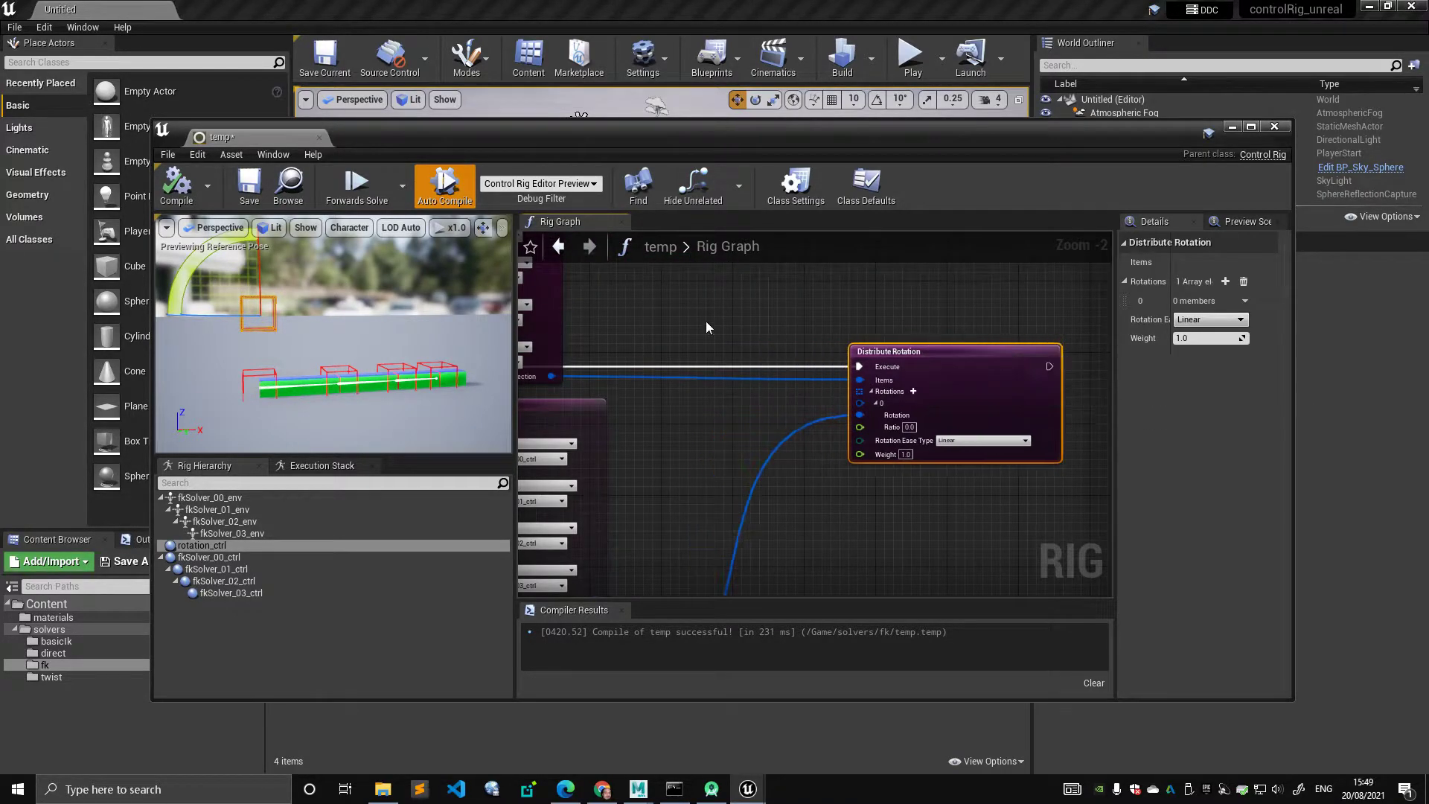
scroll(816, 338, down, 2)
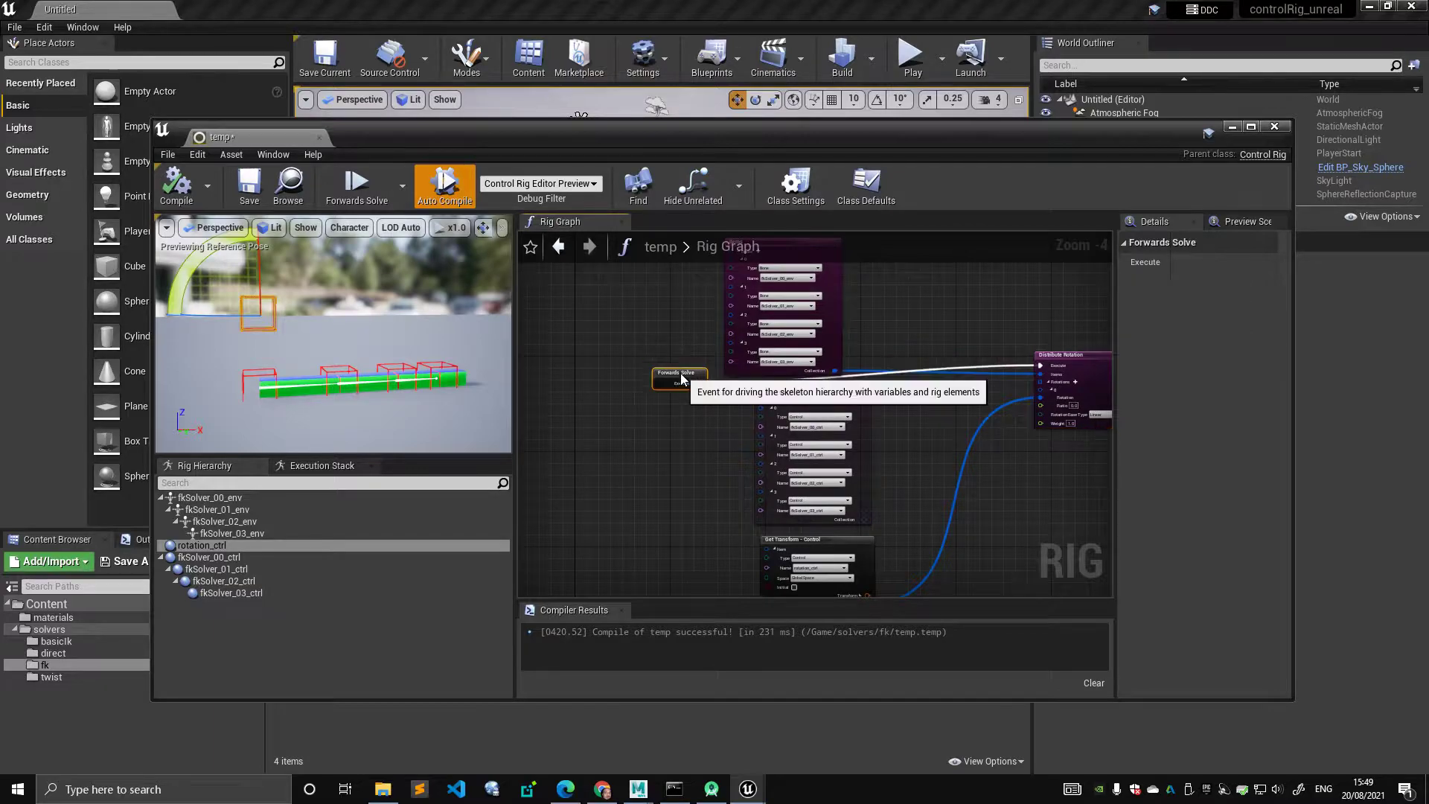
click(671, 365)
right_drag(671, 365, 628, 448)
scroll(680, 437, up, 2)
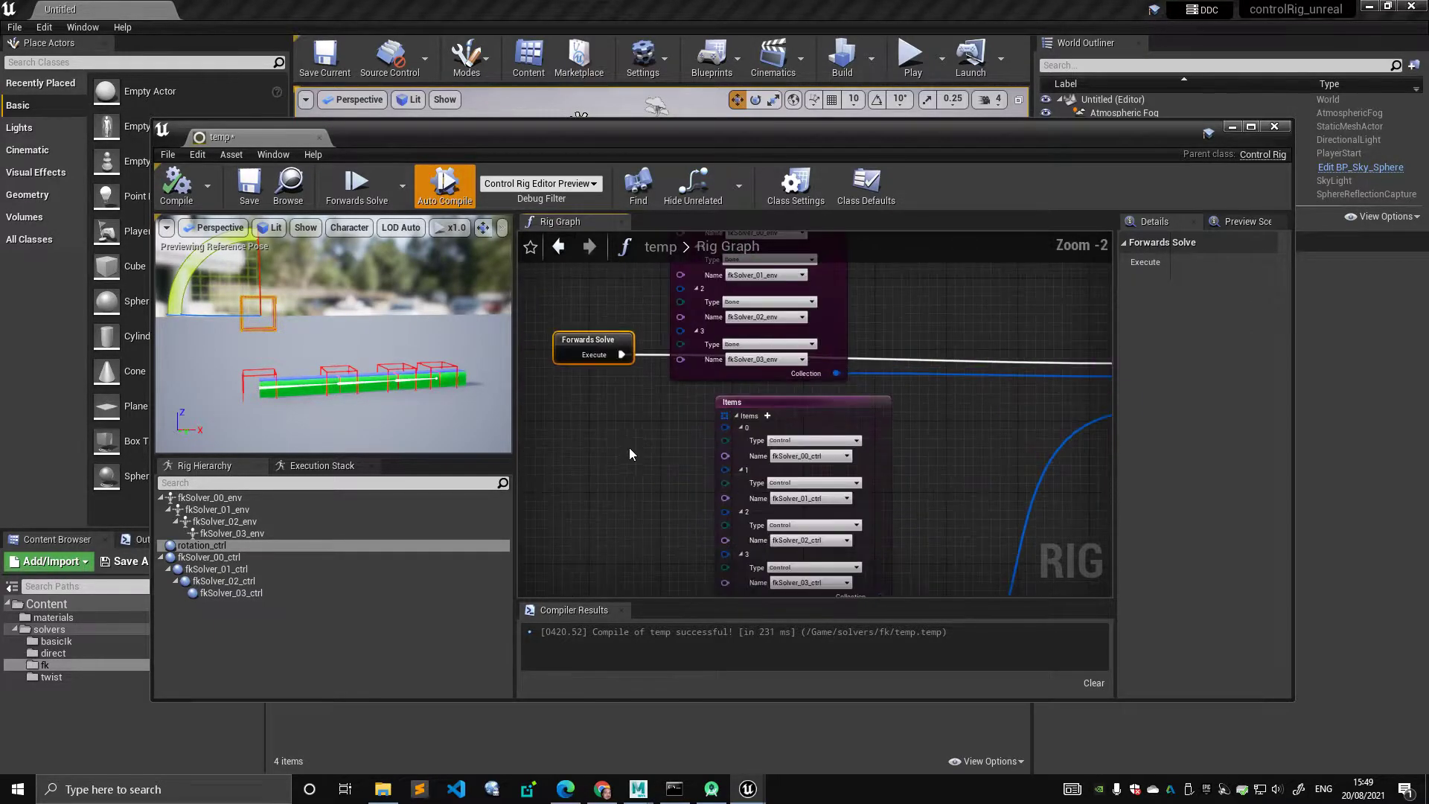
Widen the rig graph area and place the Forwards Solve node just below the bone Items node
drag(514, 389, 467, 389)
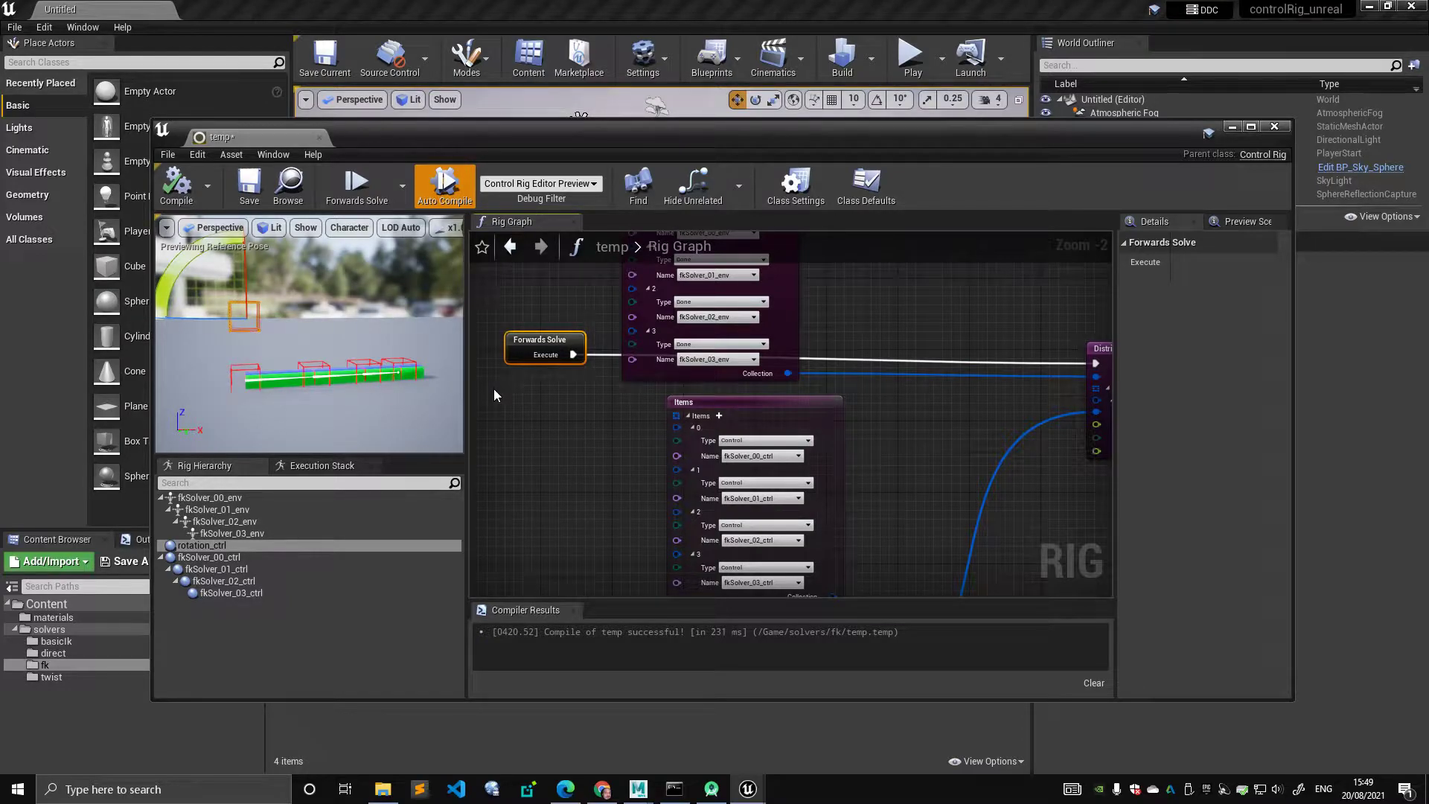
right_drag(565, 371, 573, 492)
drag(563, 472, 592, 505)
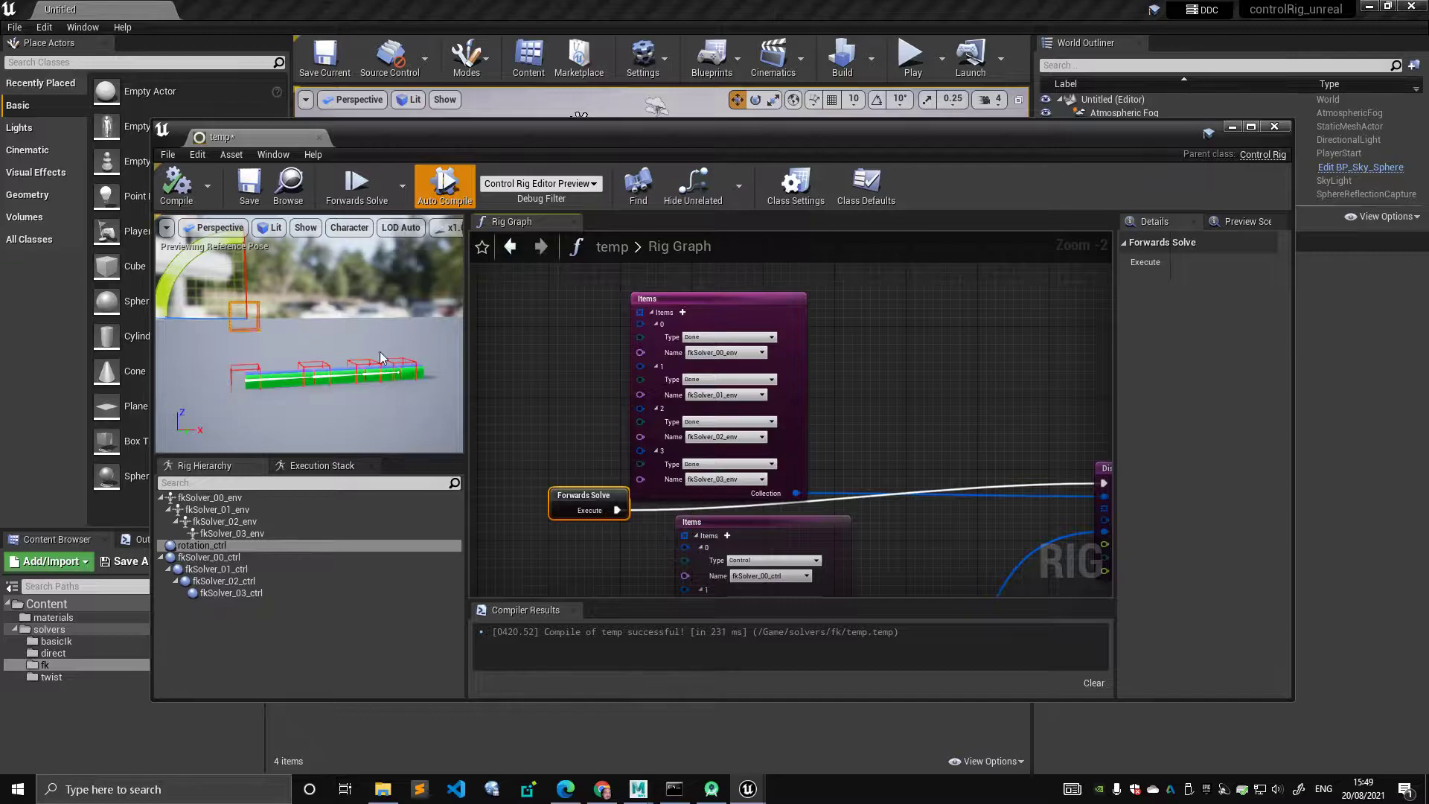
right_drag(583, 492, 554, 393)
drag(552, 387, 570, 413)
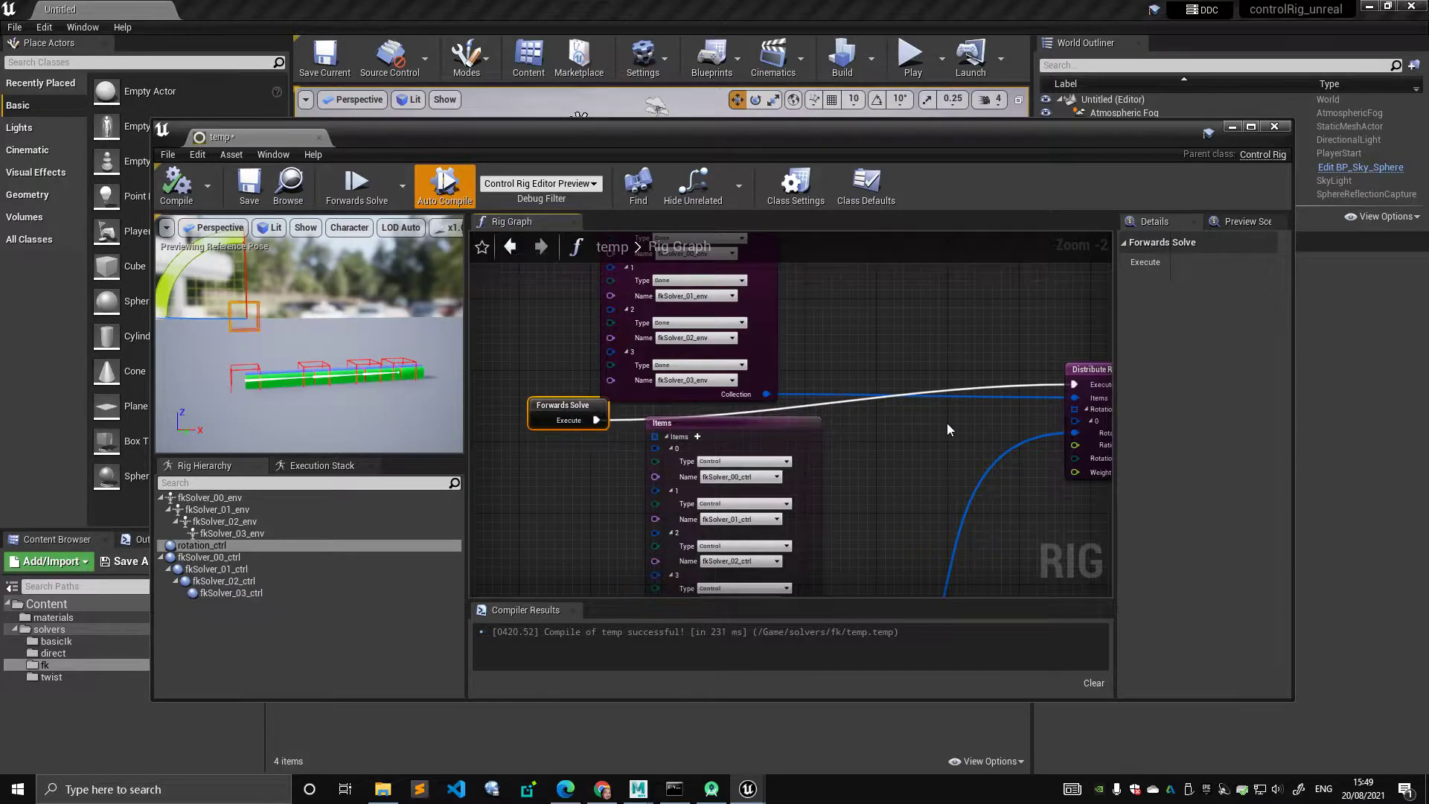
Move the Distribute Rotation node and the bone Items node closer together
right_drag(956, 424, 746, 362)
drag(925, 312, 809, 323)
right_drag(695, 306, 793, 381)
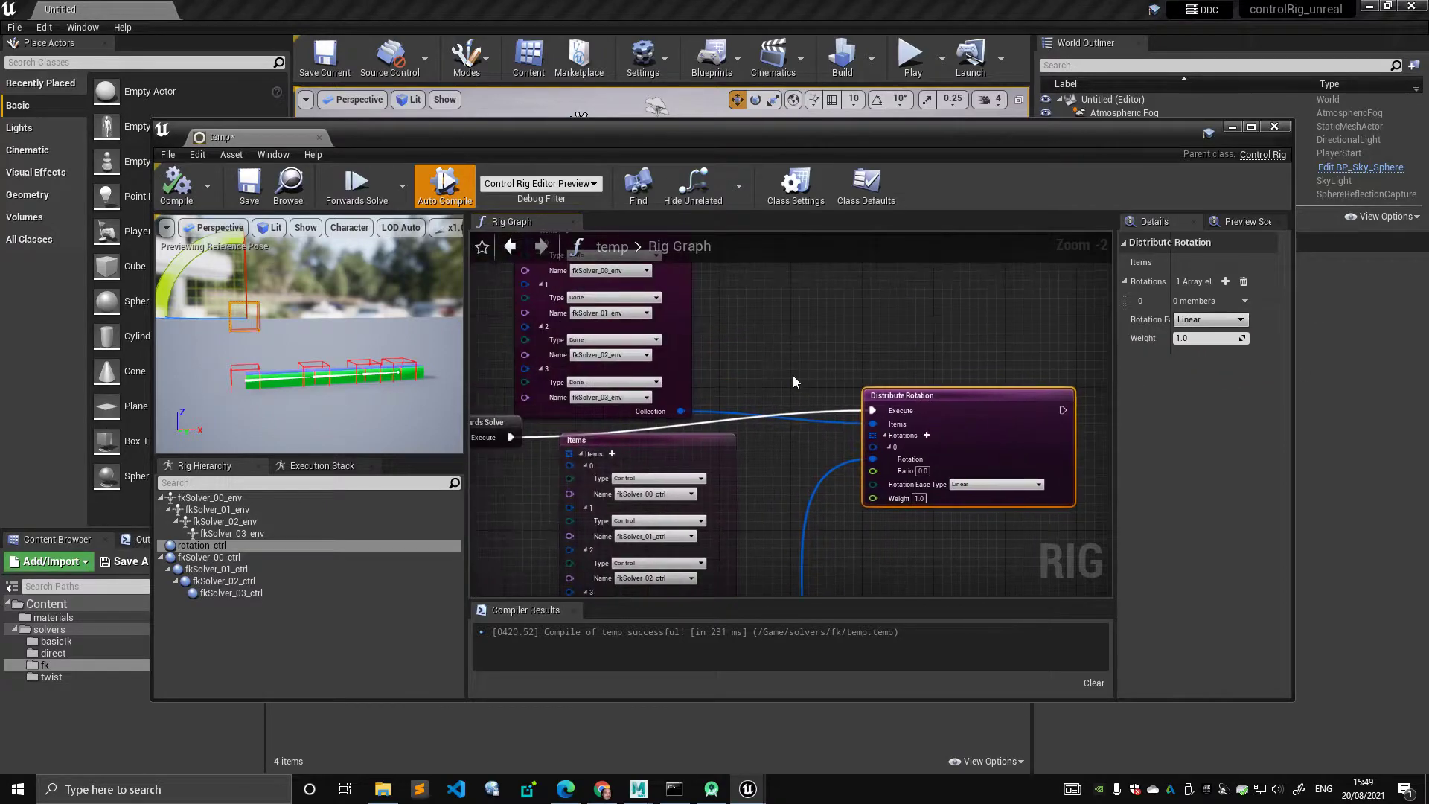
drag(688, 320, 718, 305)
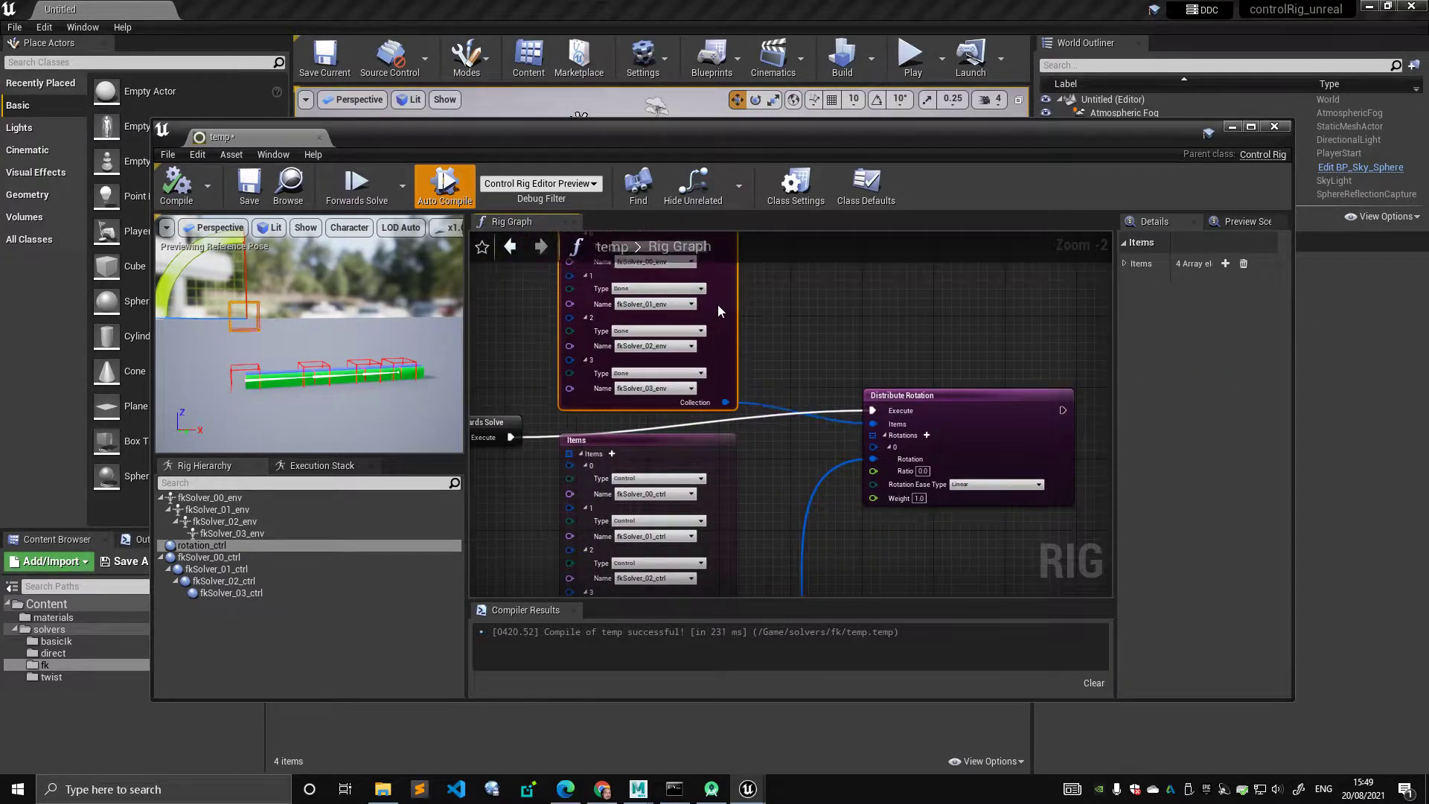
right_drag(816, 370, 796, 357)
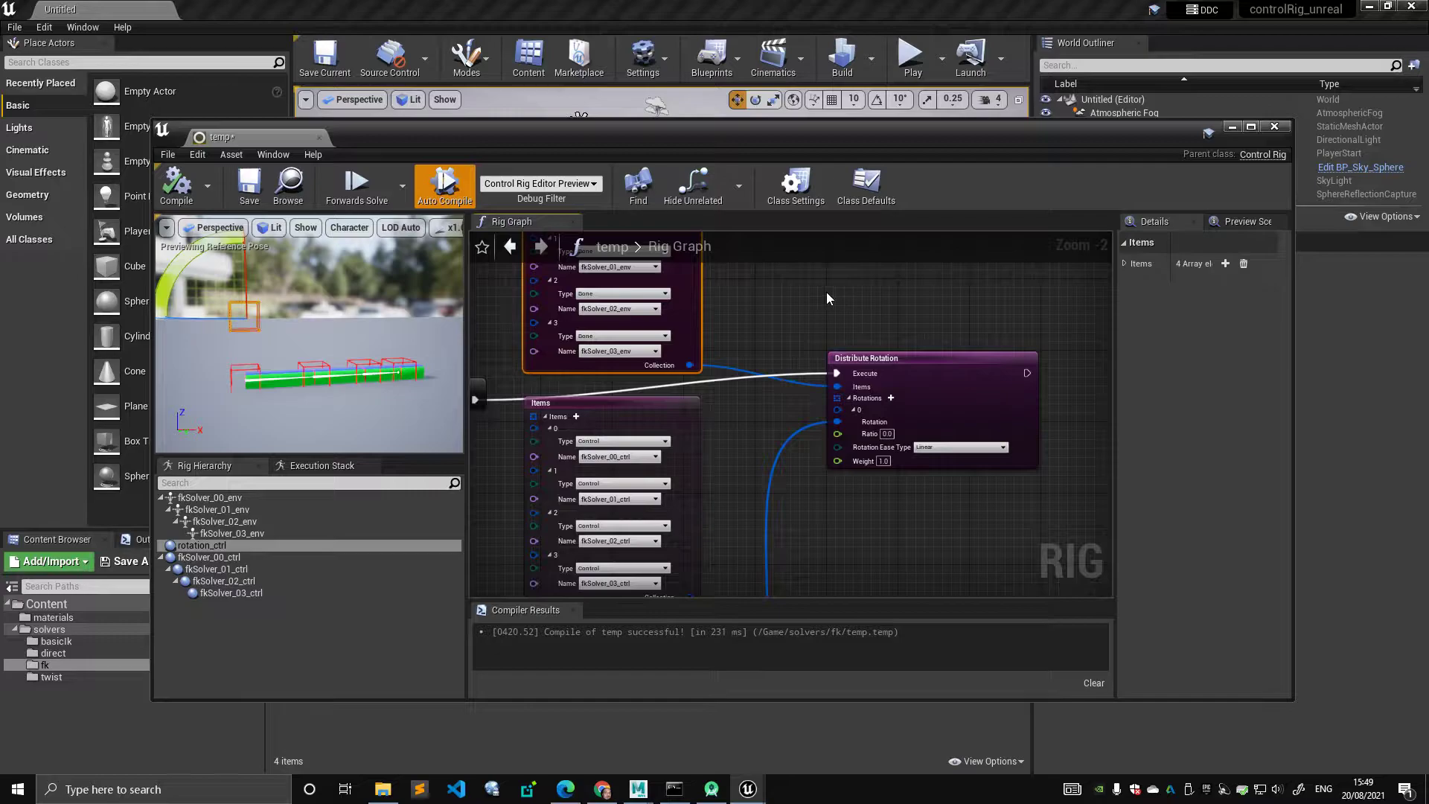
click(865, 354)
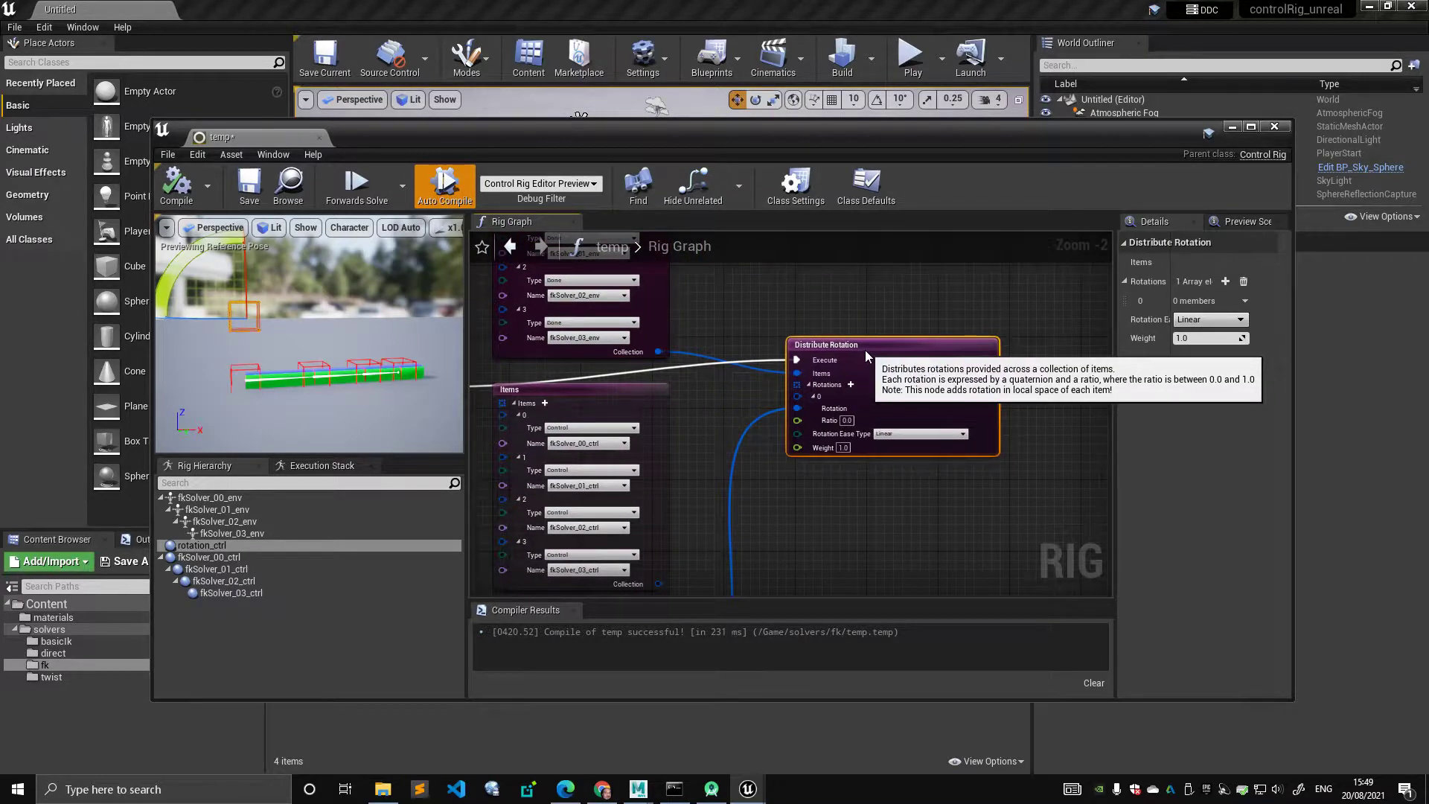
drag(862, 350, 853, 351)
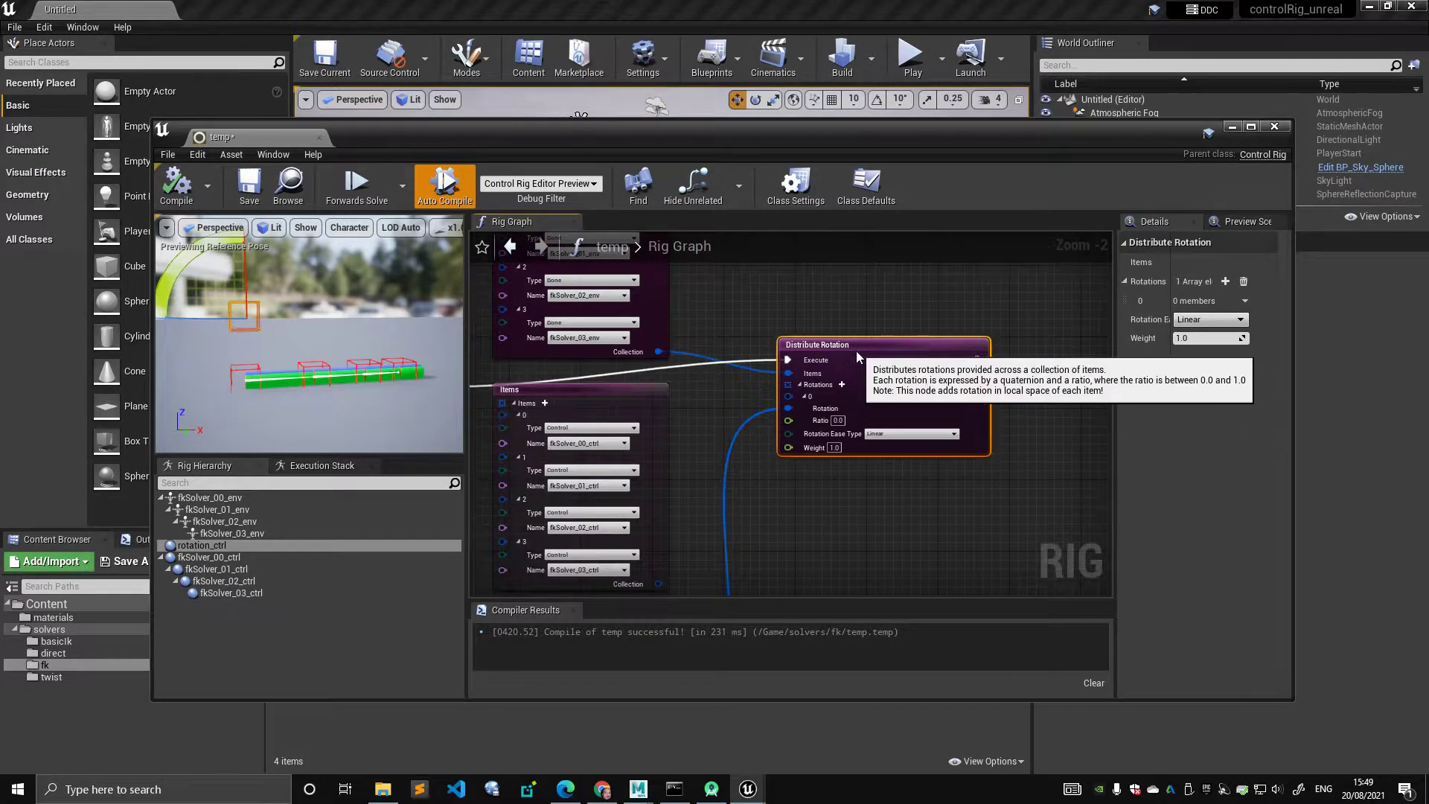
Align the Forwards Solve and Distribute Rotation nodes so their execution wire runs straight
click(519, 353)
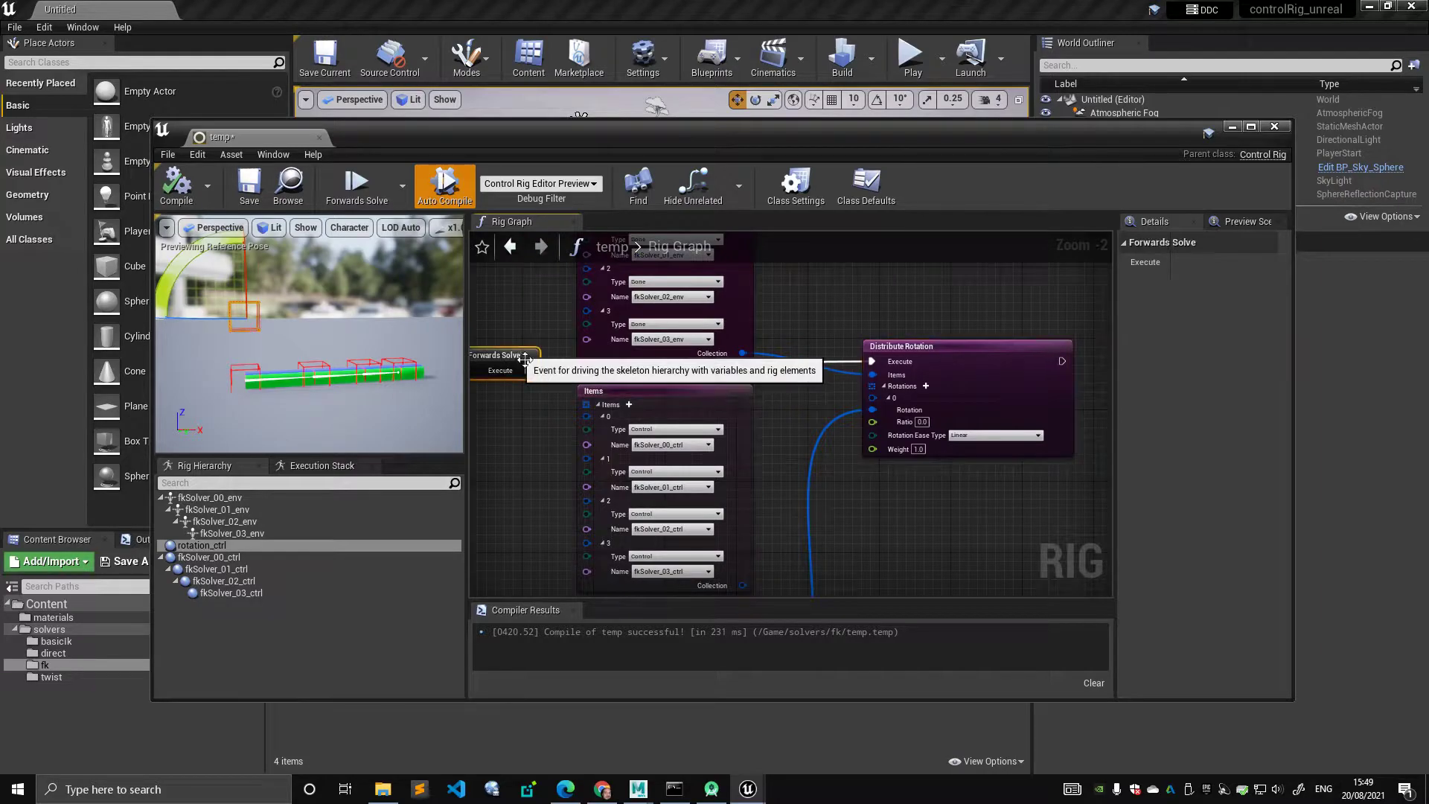
drag(929, 352, 917, 363)
right_drag(866, 329, 920, 325)
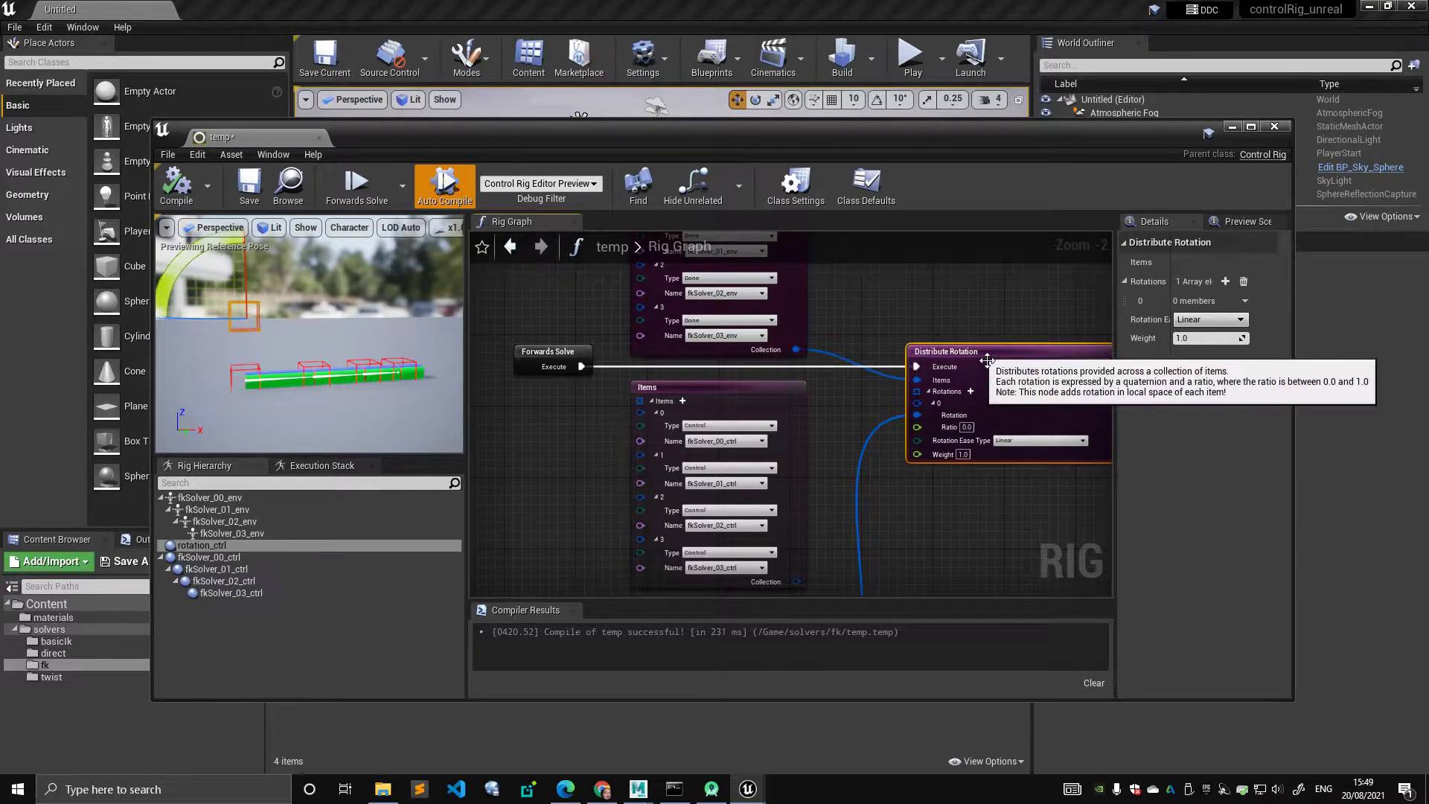
right_drag(989, 351, 875, 336)
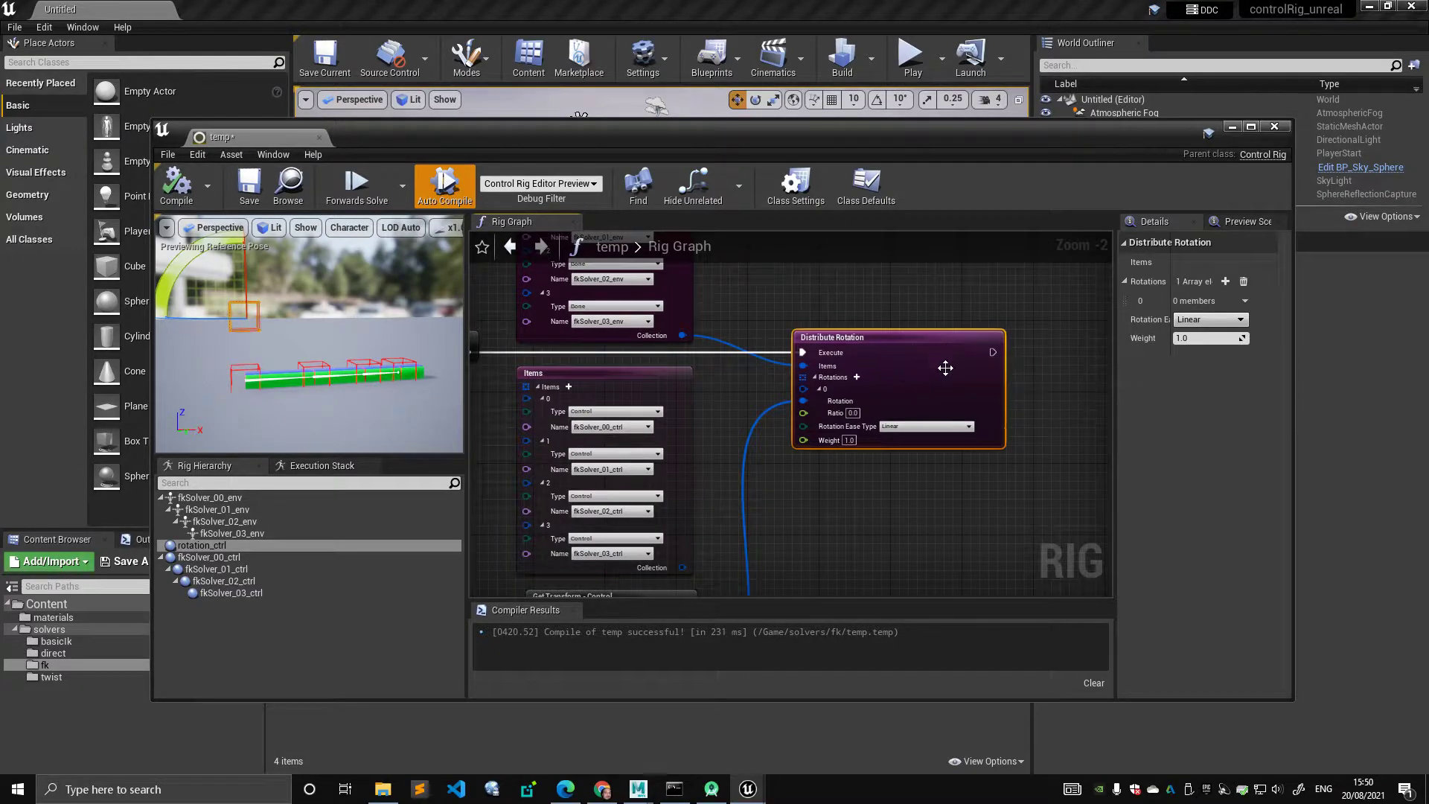
right_drag(884, 339, 944, 320)
Select the bones fkSolver_00_env to fkSolver_03_env in the hierarchy and examine how Forwards Solve feeds Distribute Rotation
click(181, 499)
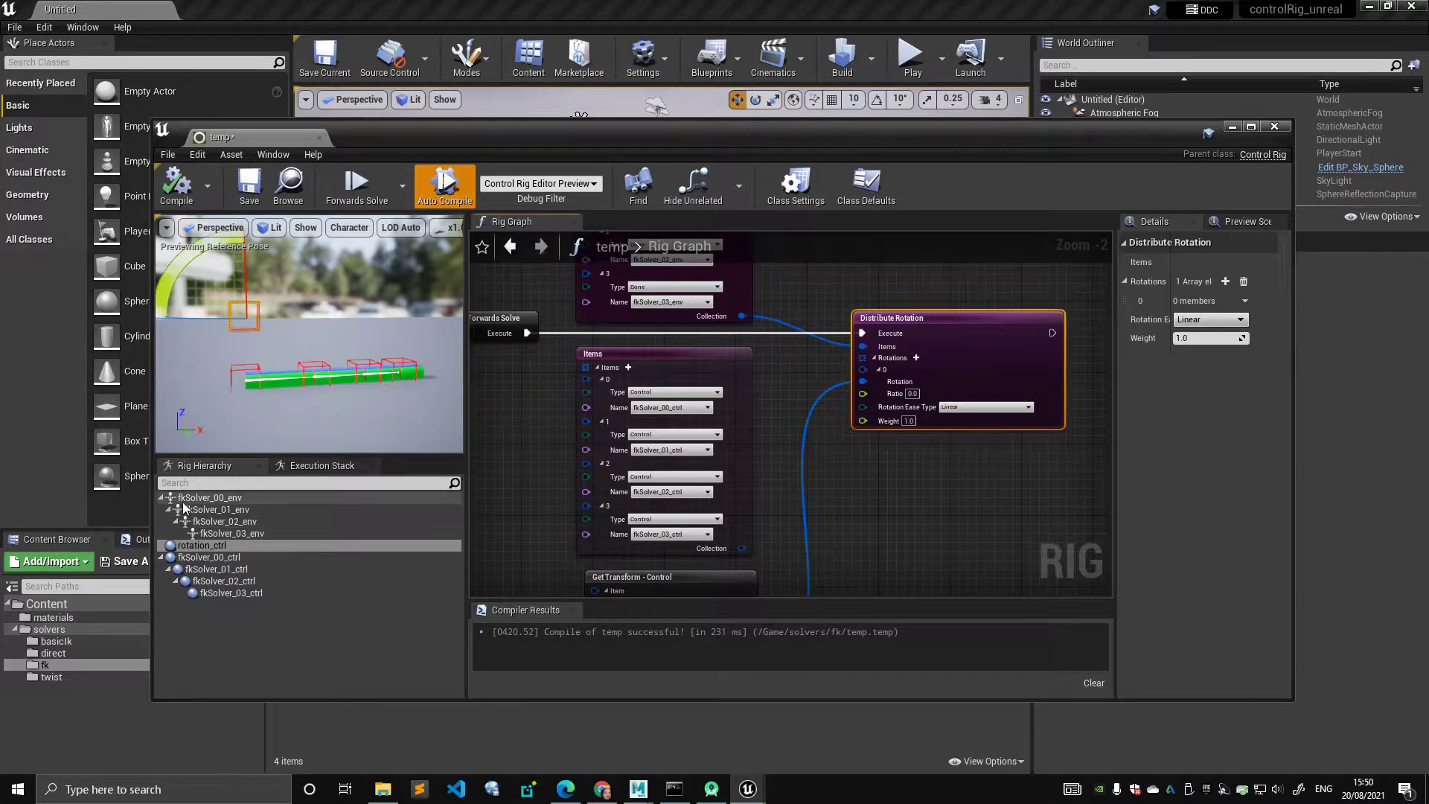
shift+click(265, 534)
right_drag(477, 327, 578, 365)
click(580, 365)
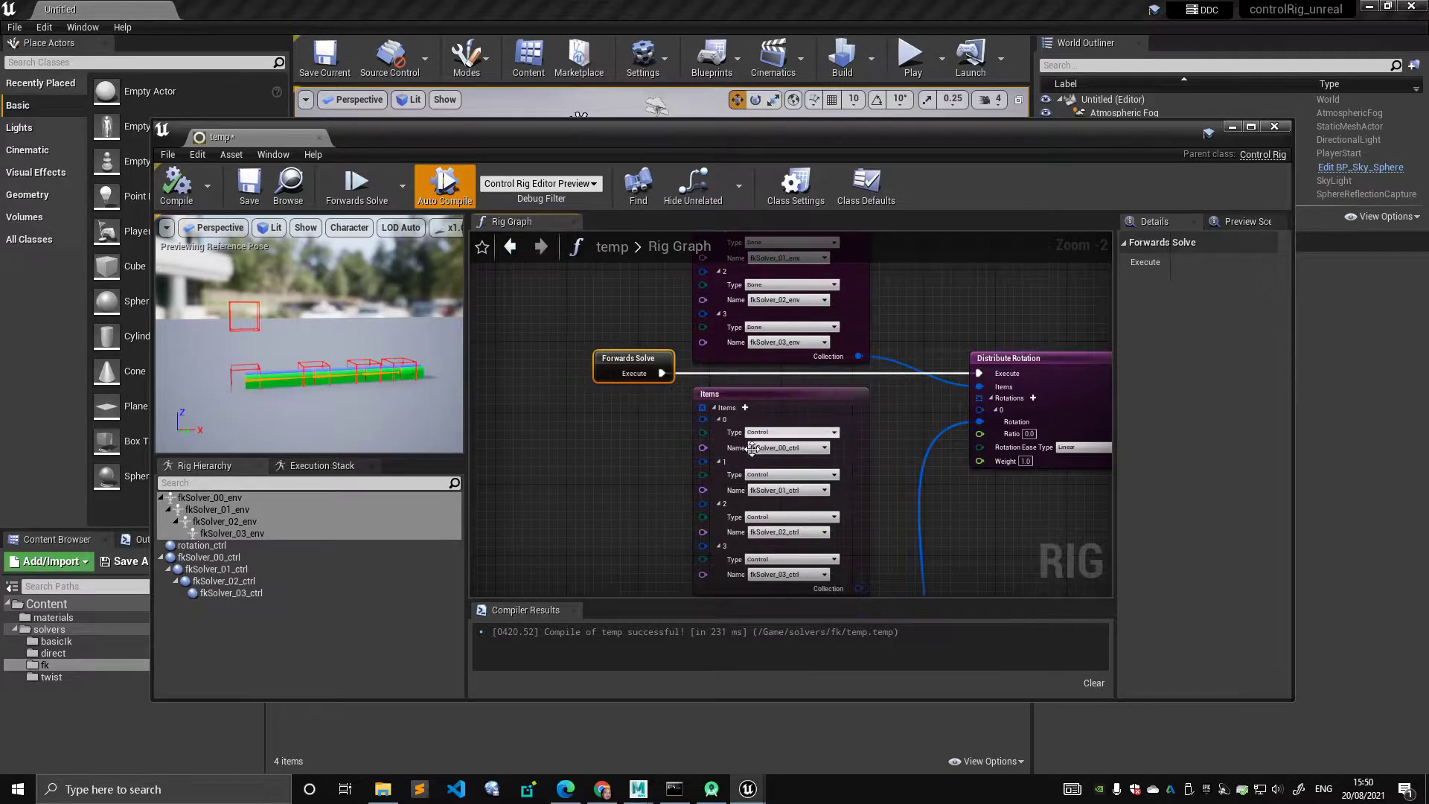
right_drag(918, 306, 746, 294)
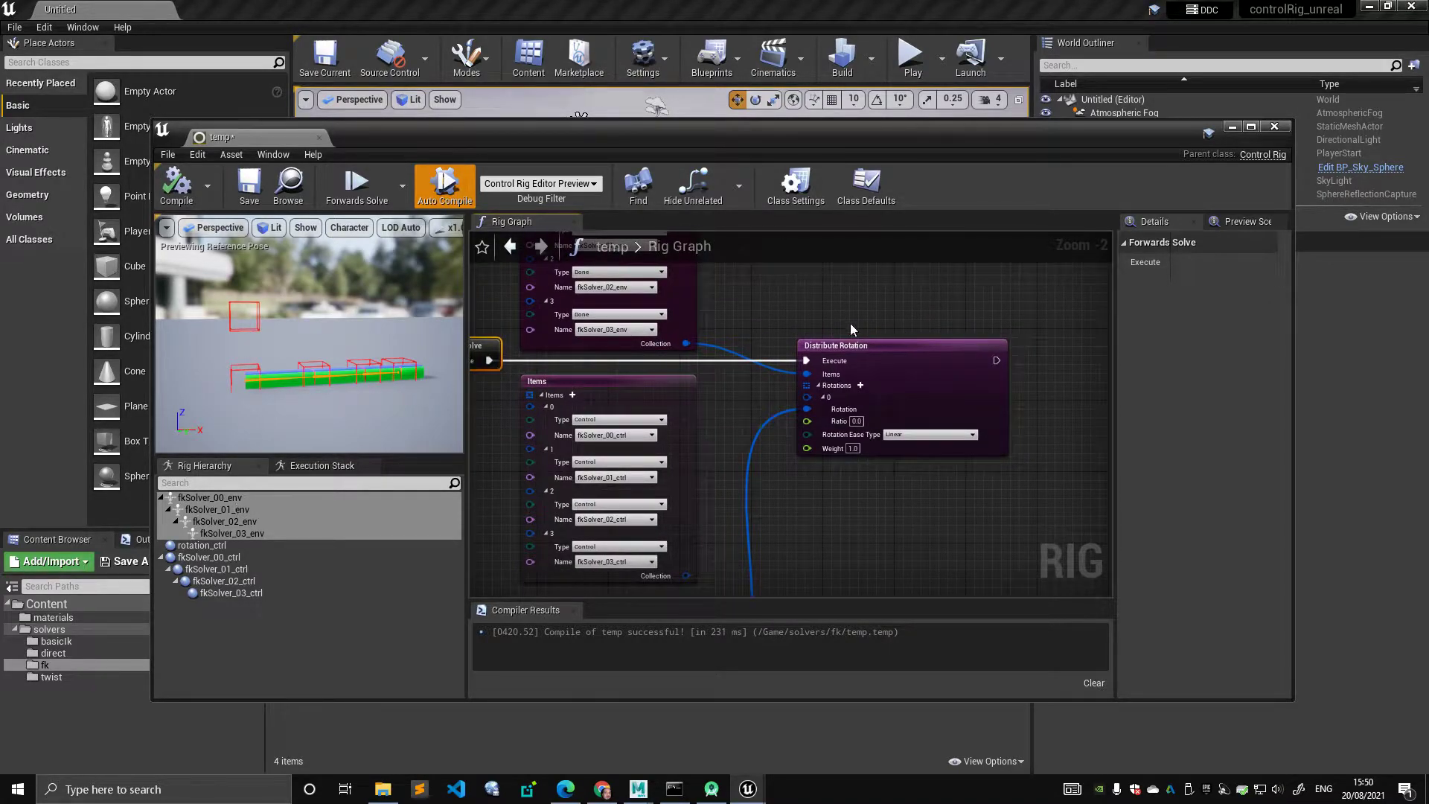
right_drag(834, 328, 908, 348)
click(746, 422)
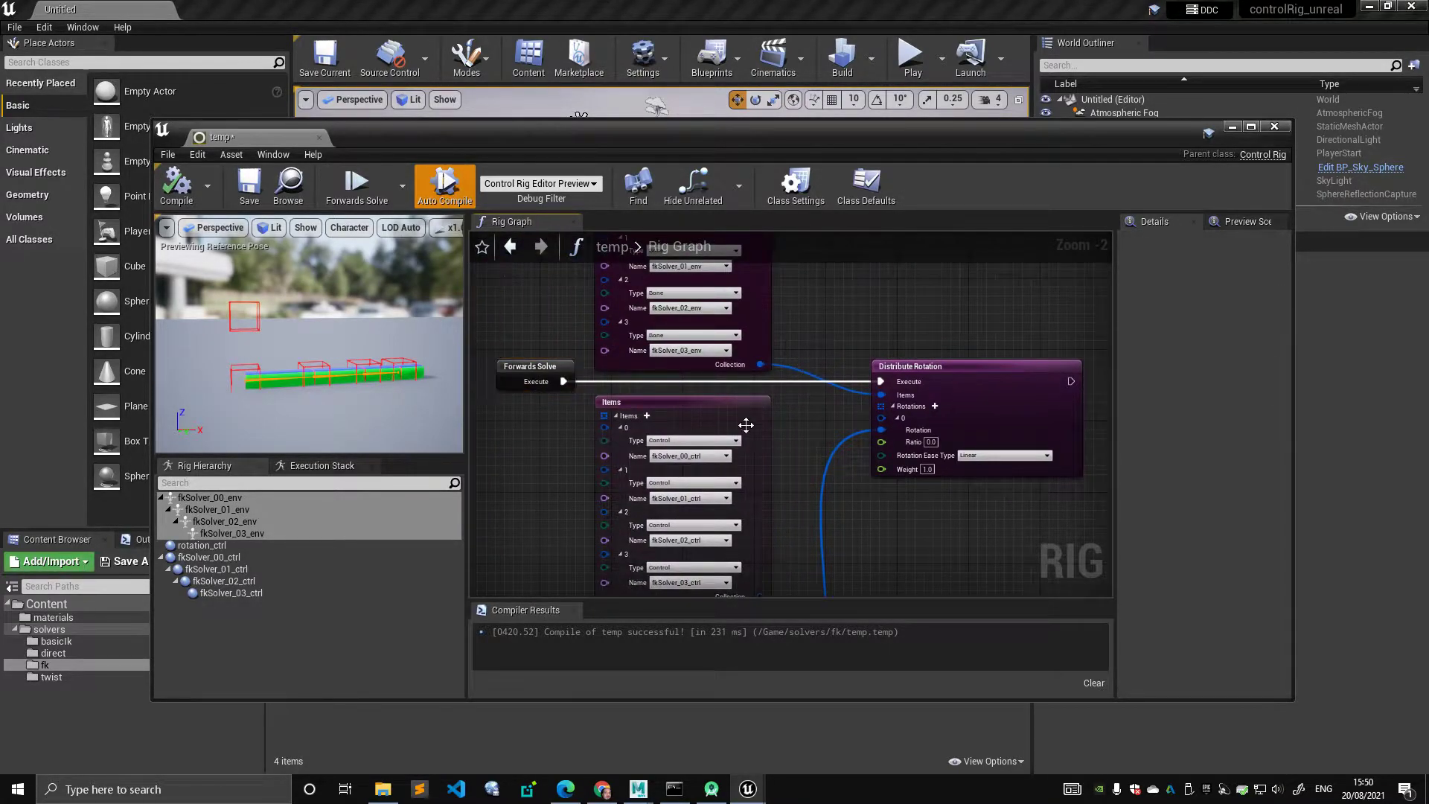
Move the control Items node aside and place the Get Transform - Control node beside it, beneath the execution wire
drag(694, 414, 596, 414)
right_drag(752, 452, 797, 239)
drag(792, 428, 855, 323)
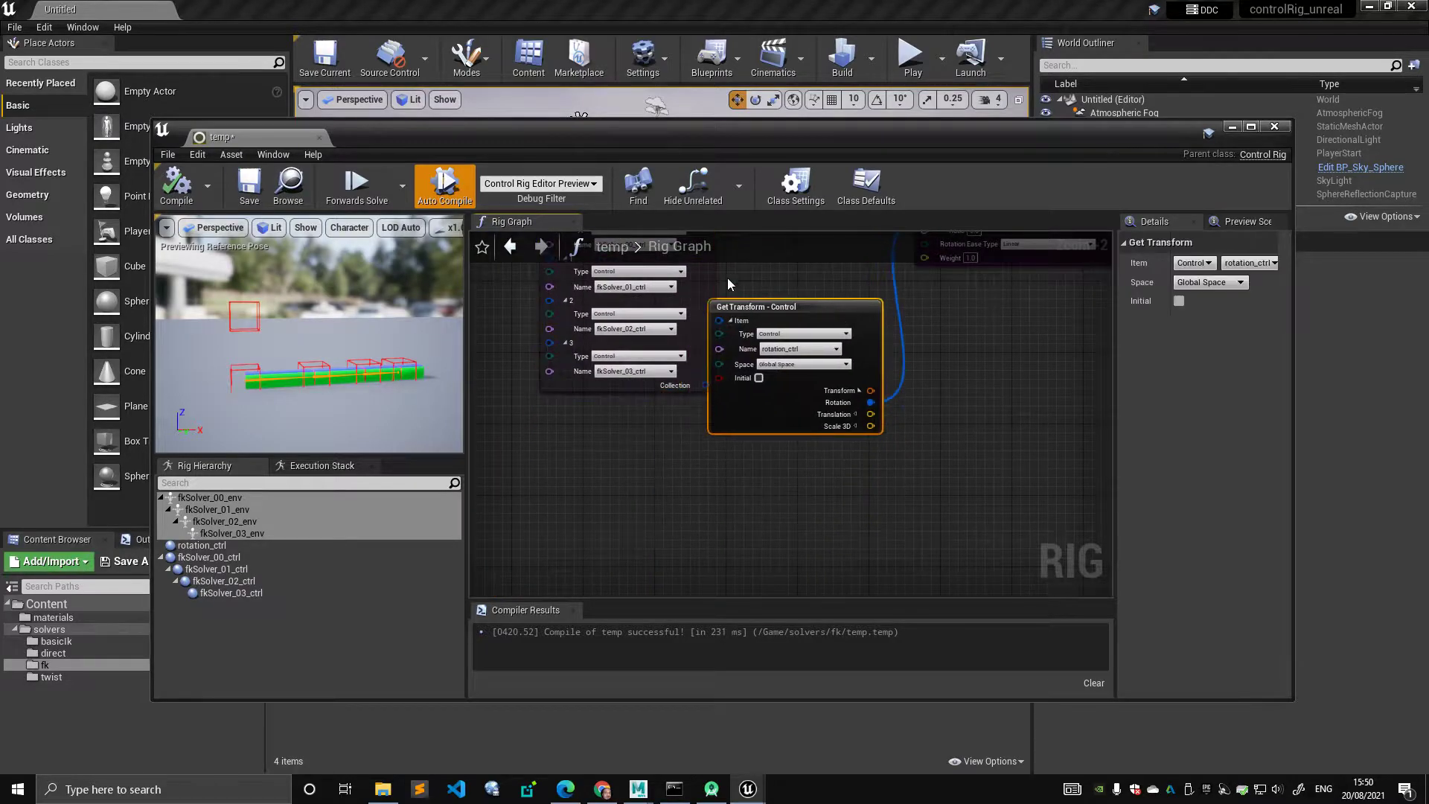
right_drag(714, 272, 759, 408)
drag(714, 345, 607, 372)
drag(831, 455, 785, 411)
right_drag(661, 345, 663, 418)
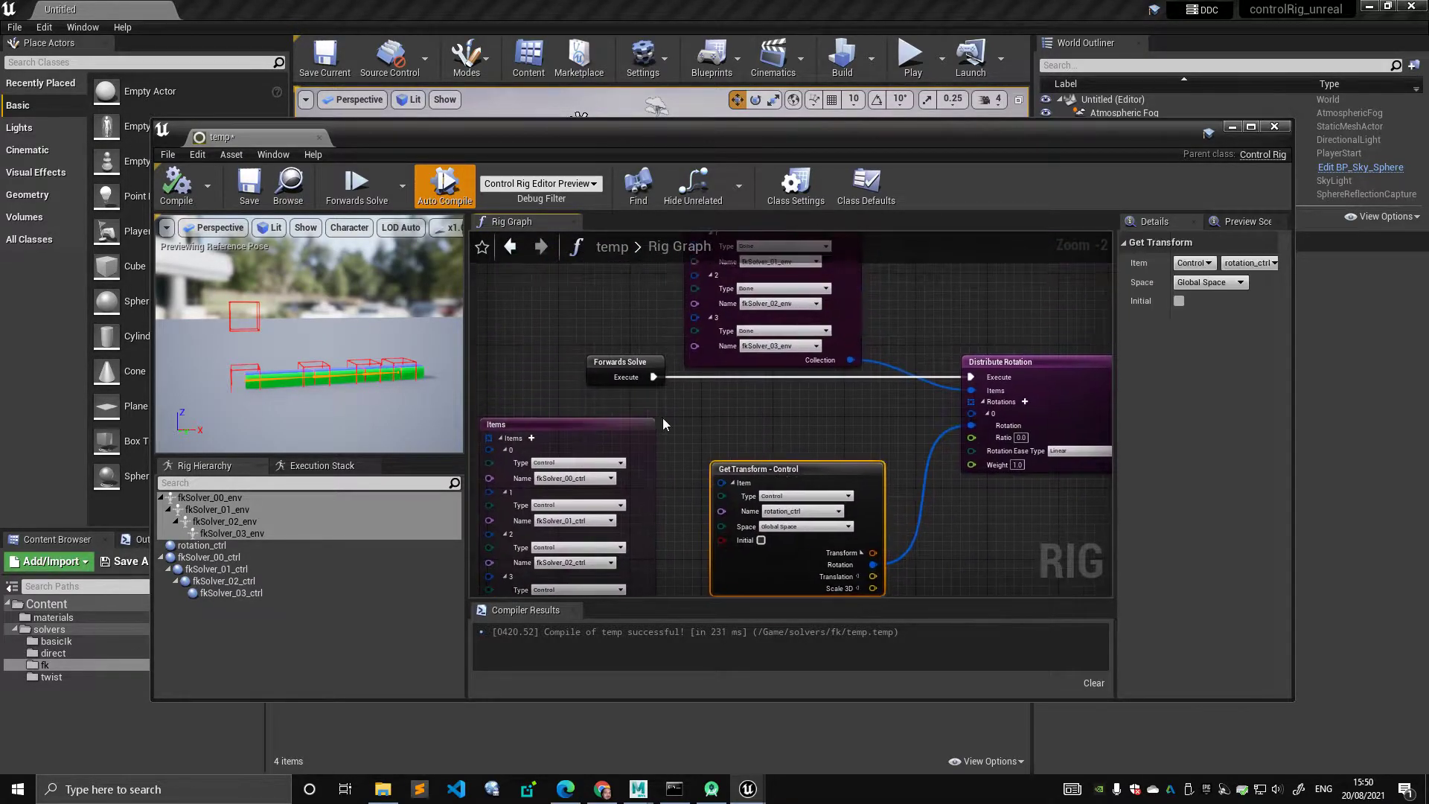
Test the bone rotation distribution by rotating rotation_ctrl in the preview, and recompile the rig to reset the pose
click(258, 311)
right_drag(800, 395, 745, 431)
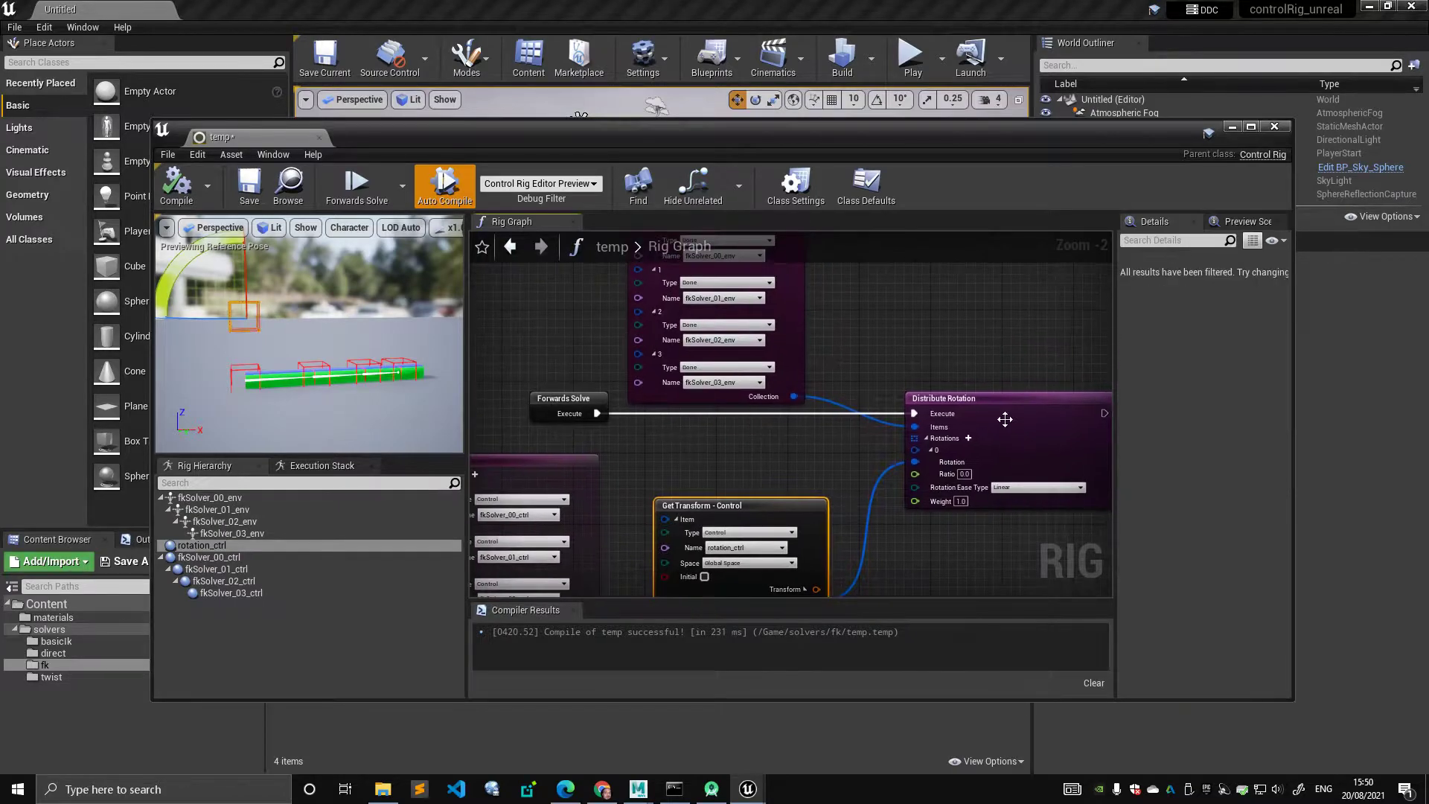
drag(1005, 415, 993, 414)
right_drag(807, 333, 807, 421)
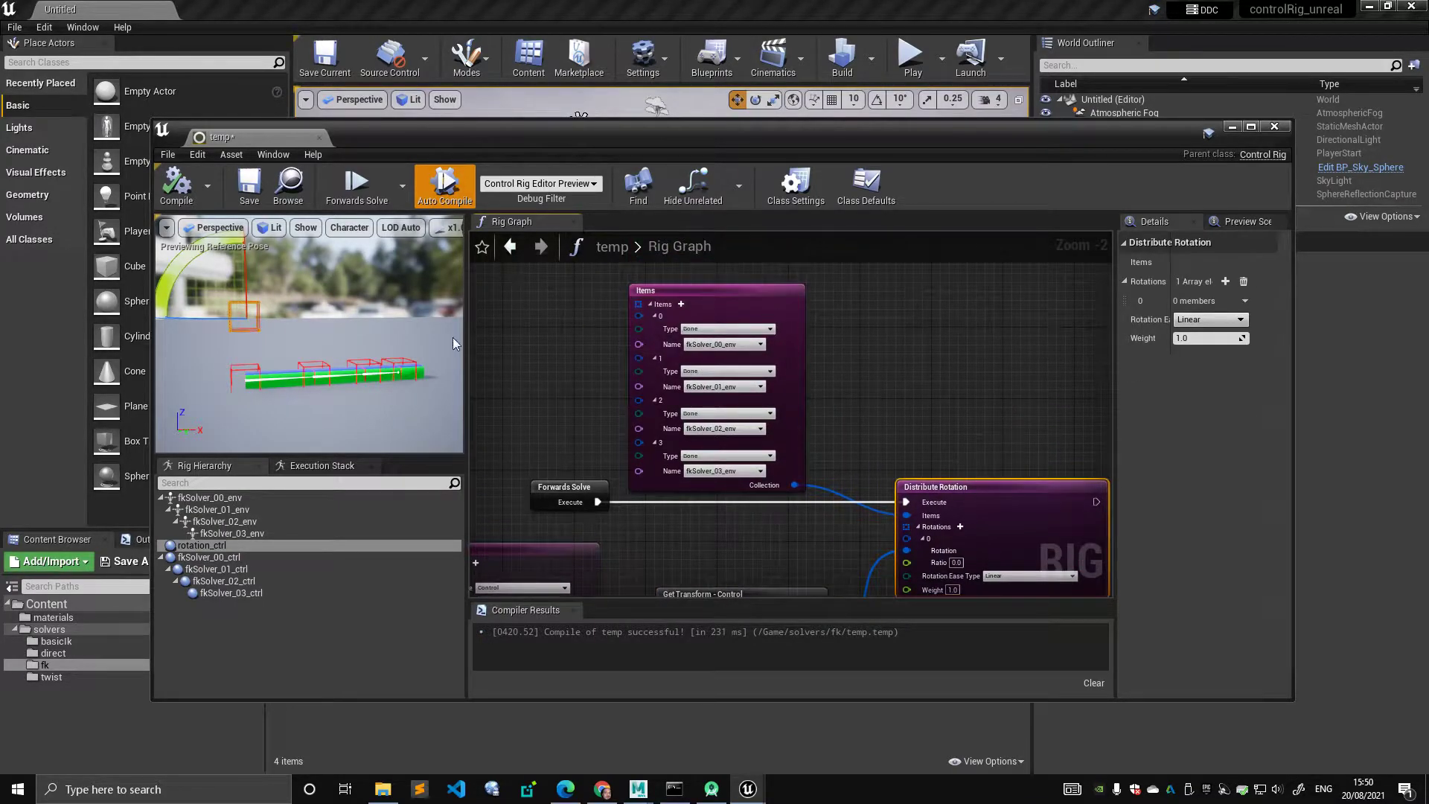
drag(219, 266, 320, 295)
click(175, 197)
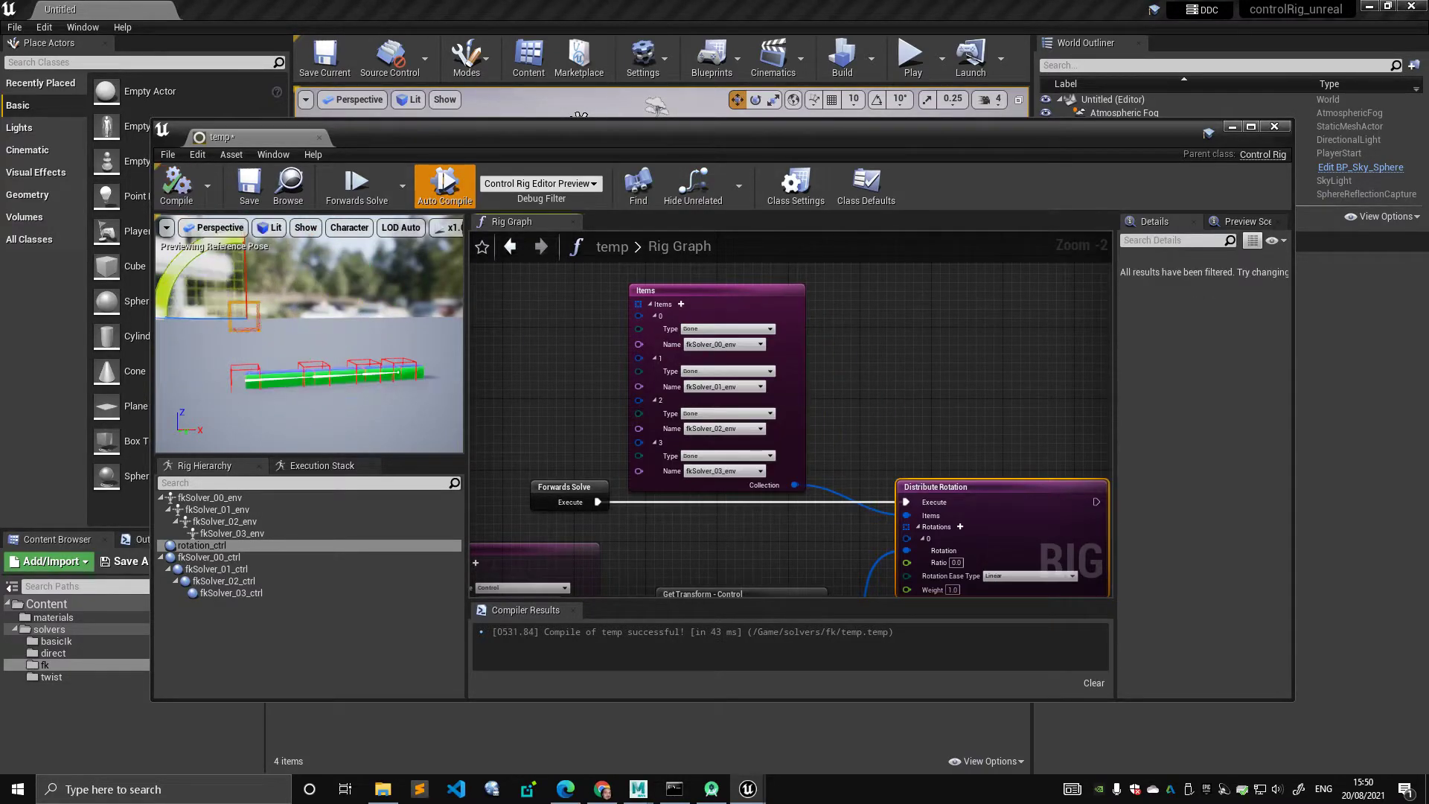
Stack the Get Transform - Control node below Forwards Solve and the control Items node beneath it
right_drag(766, 383, 727, 239)
drag(735, 448, 721, 399)
right_drag(715, 401, 790, 392)
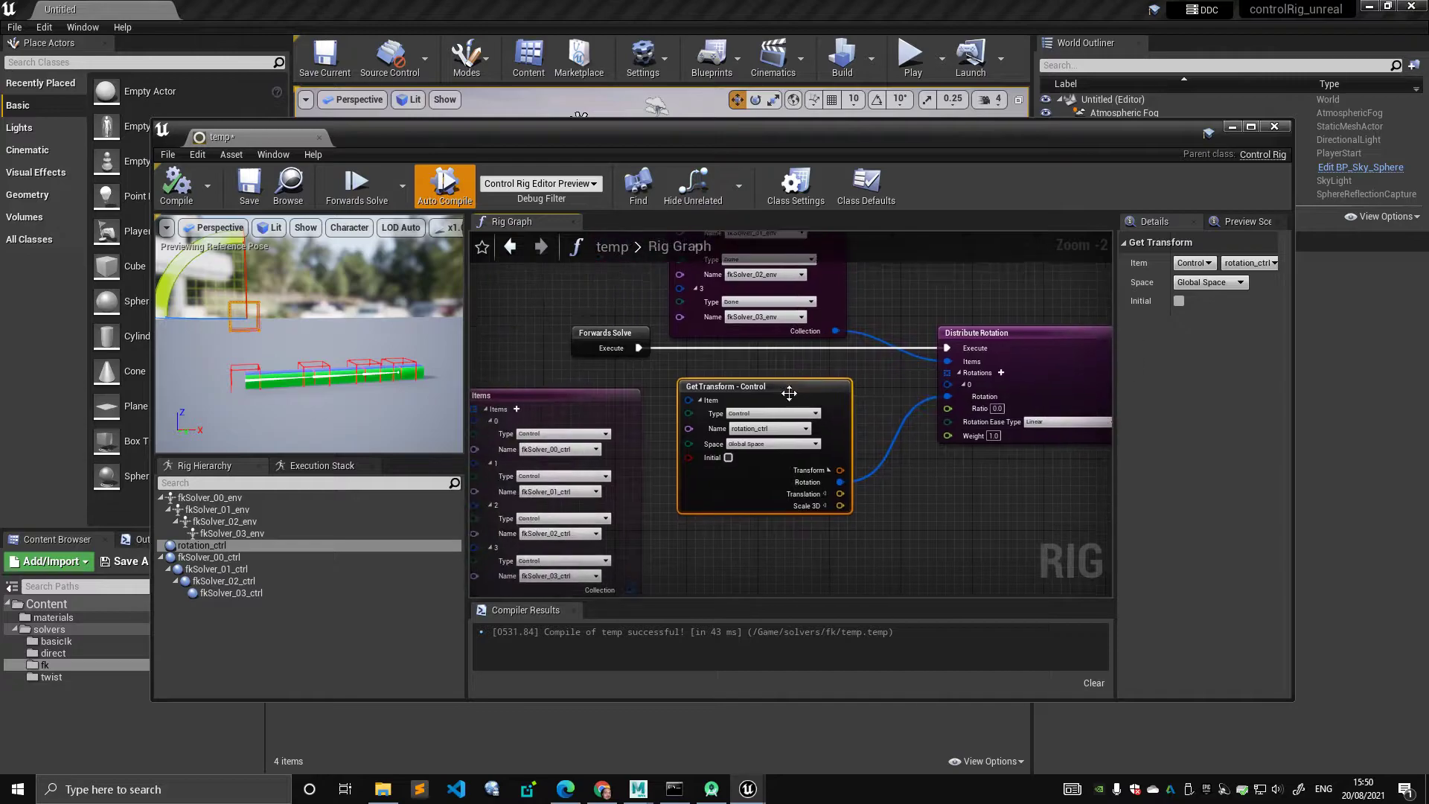
drag(770, 388, 759, 380)
drag(578, 394, 781, 526)
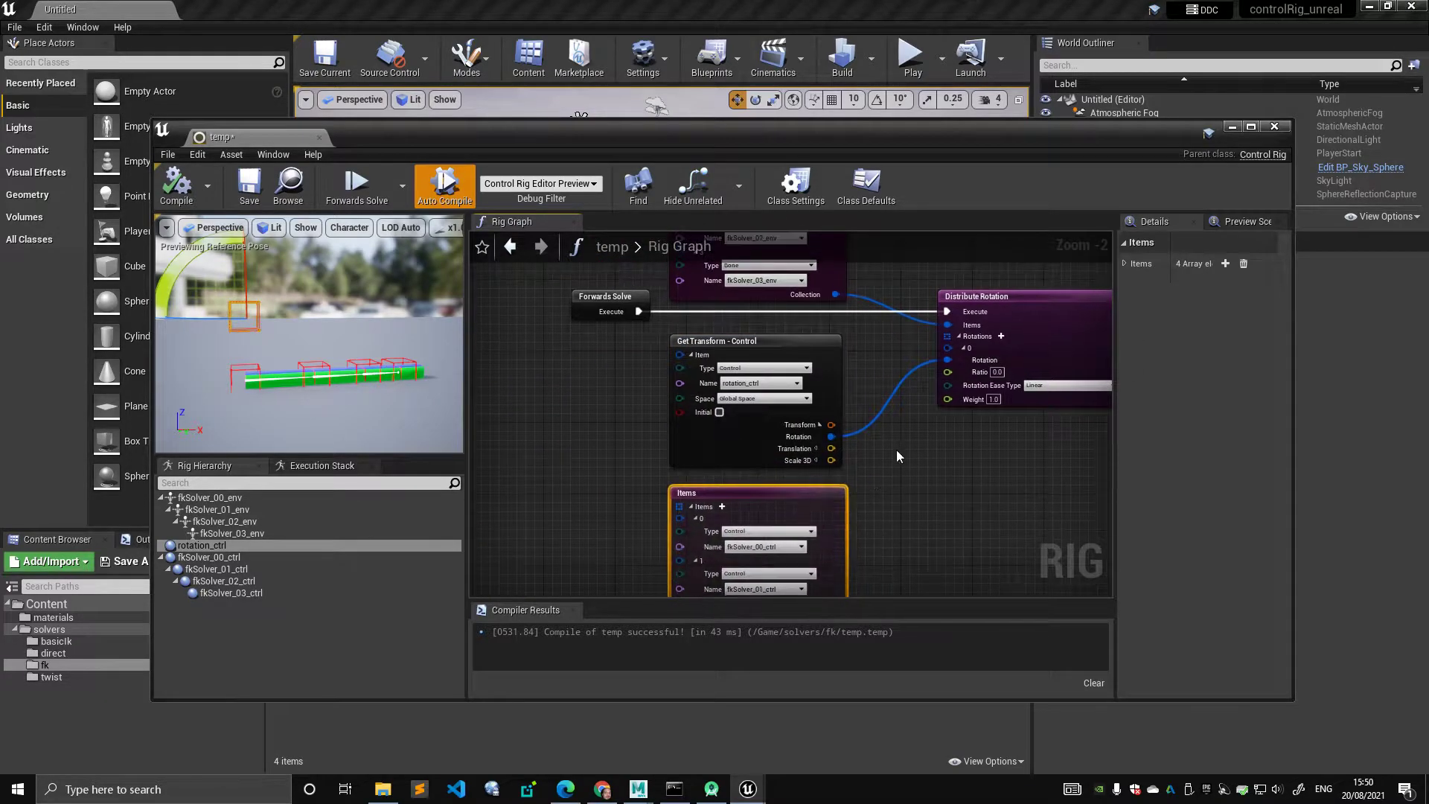
Compare the fkSolver_00_env to fkSolver_03_env bones with the fkSolver_00_ctrl to fkSolver_03_ctrl controls by selecting each group in the hierarchy
scroll(897, 450, down, 2)
click(312, 494)
shift+click(261, 534)
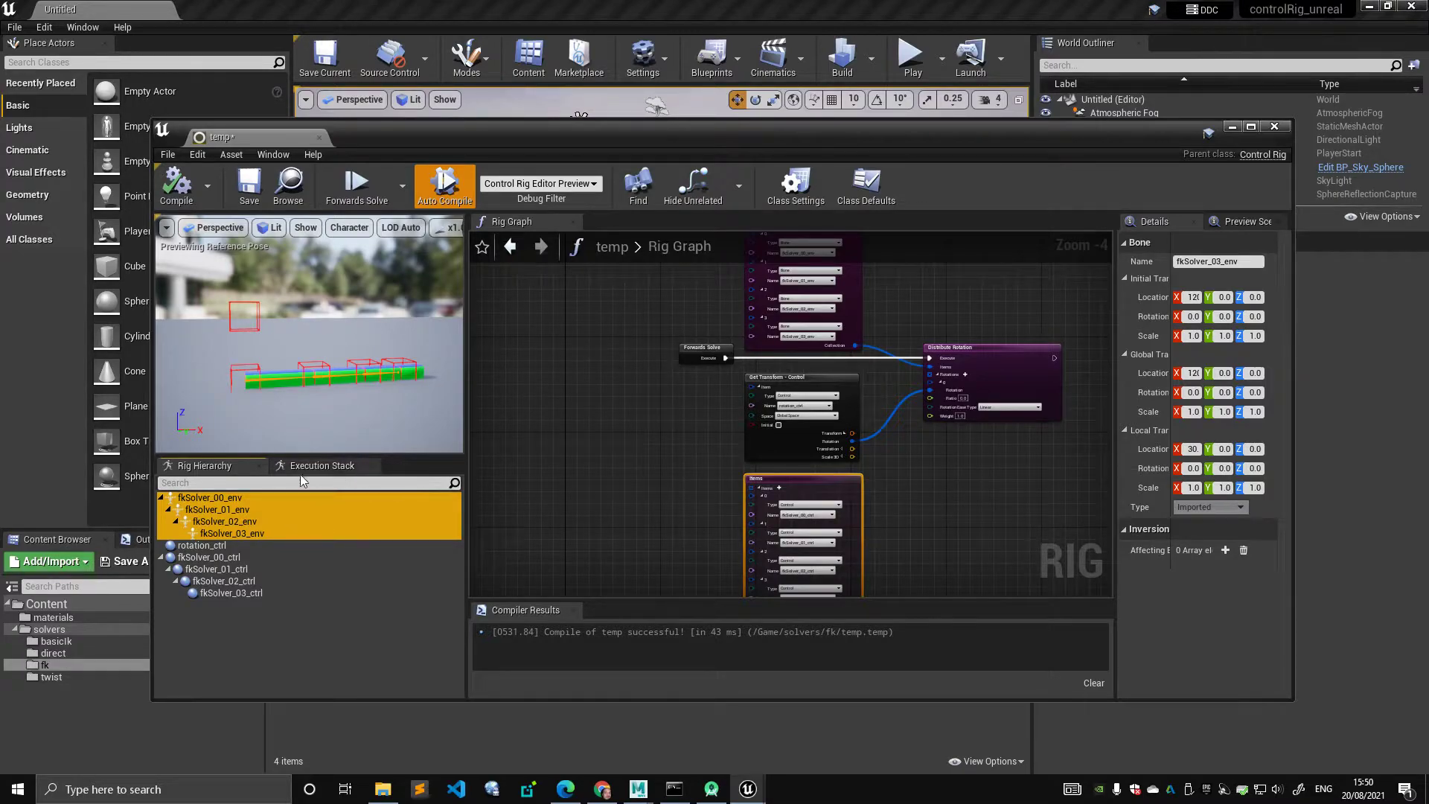
click(242, 498)
shift+click(258, 534)
click(229, 499)
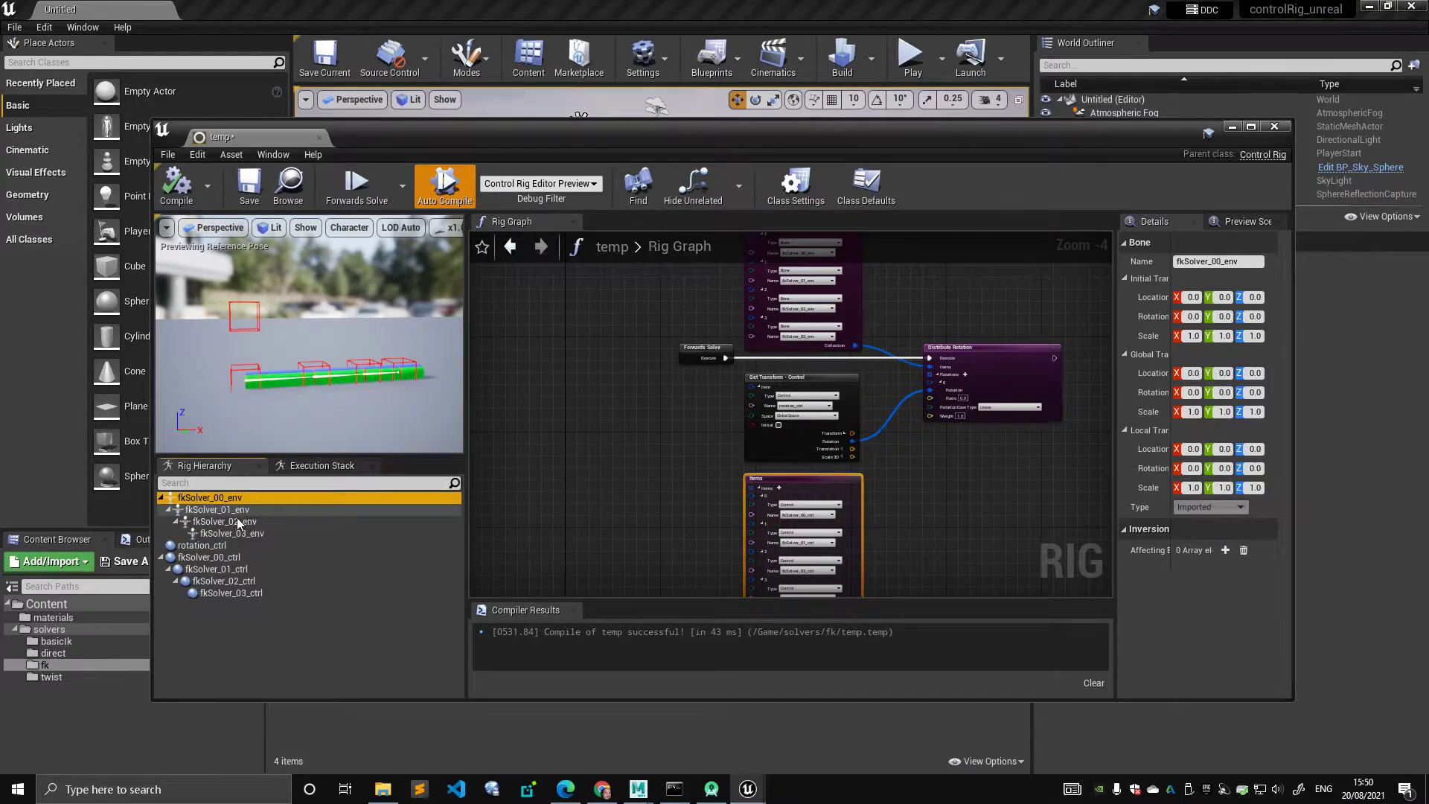
shift+click(249, 534)
click(221, 559)
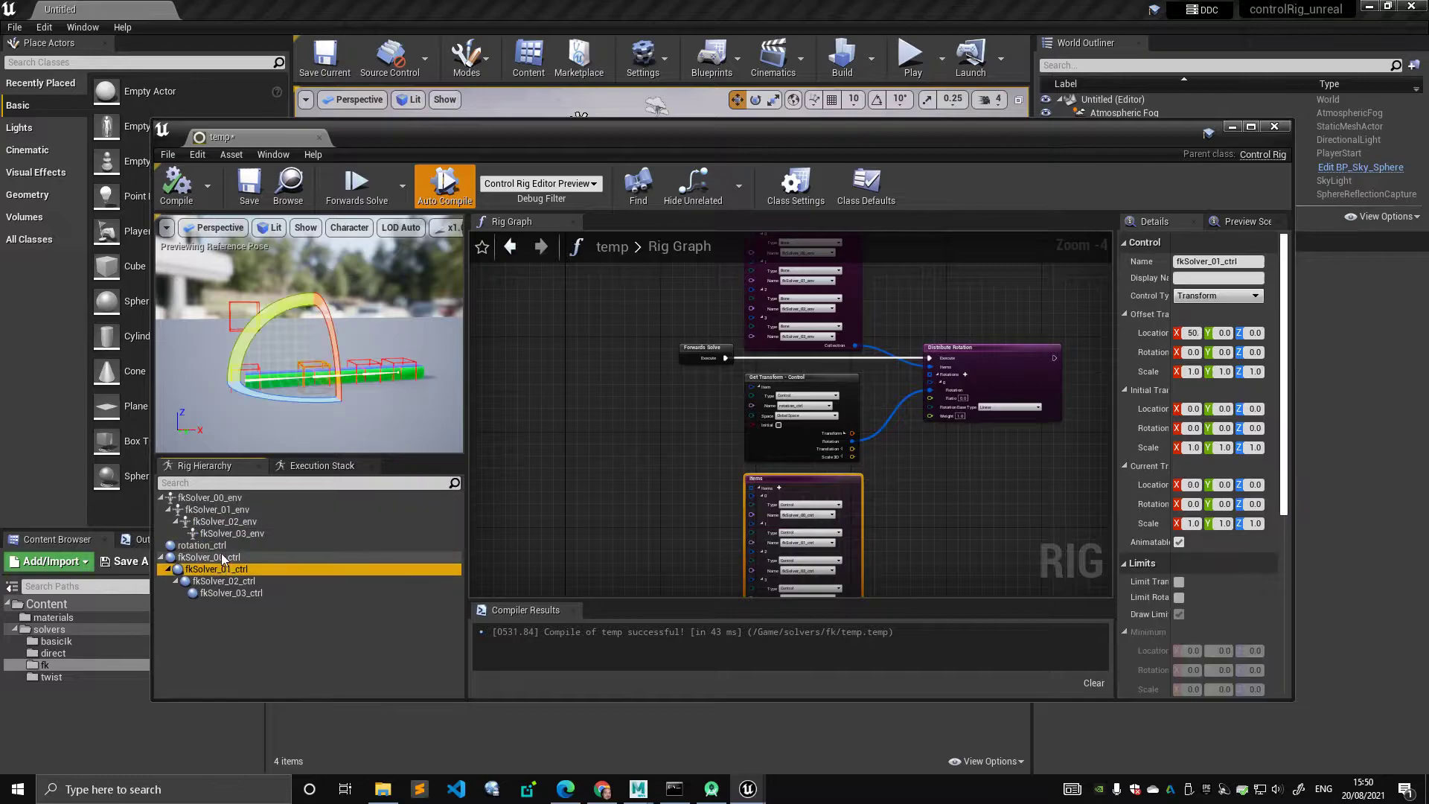
shift+click(243, 592)
Connect the control Items node's Collection to the Items input of Distribute Rotation in place of the bones, and compile the rig
right_drag(652, 399, 486, 379)
scroll(532, 359, up, 1)
scroll(486, 380, down, 1)
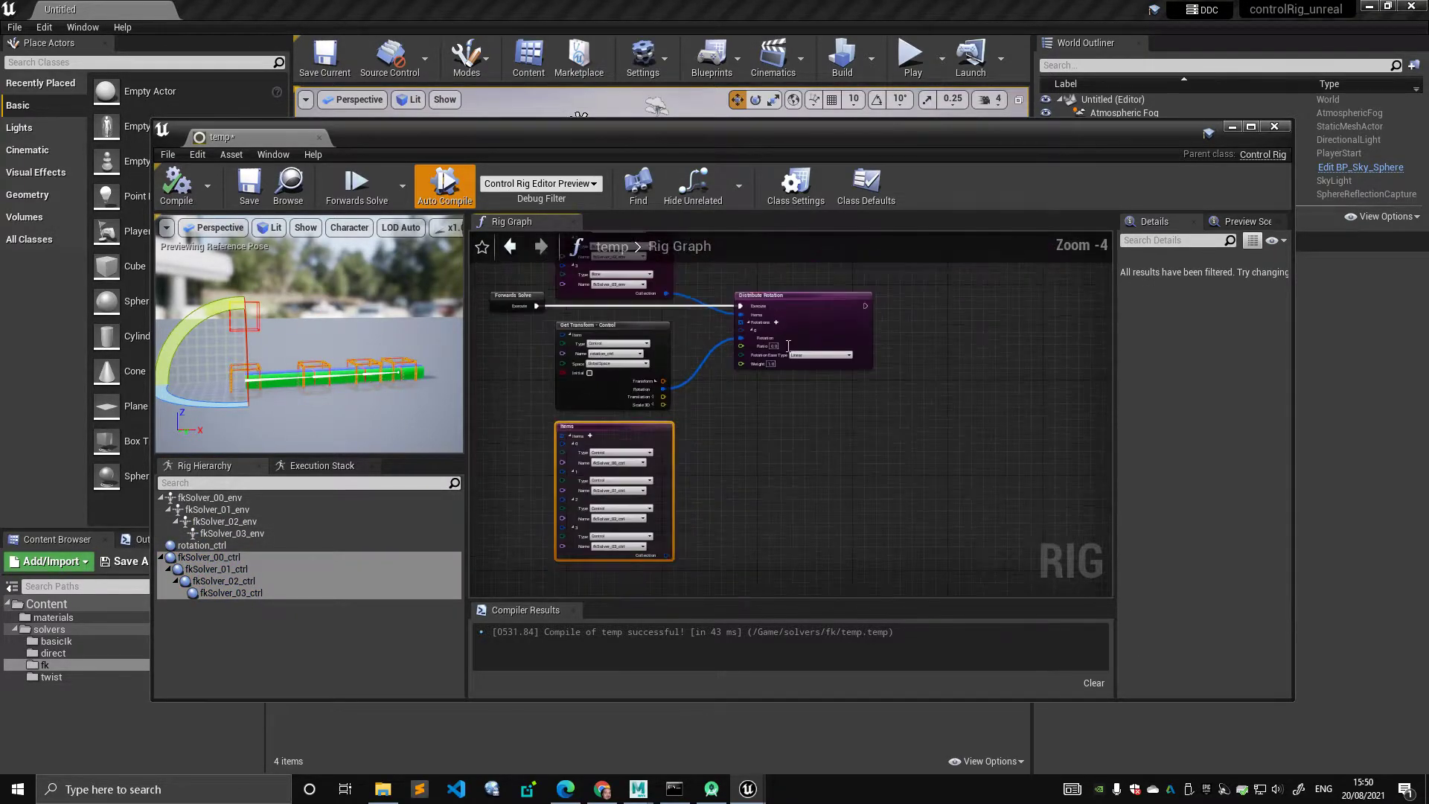
drag(796, 315, 816, 322)
right_drag(682, 341, 684, 435)
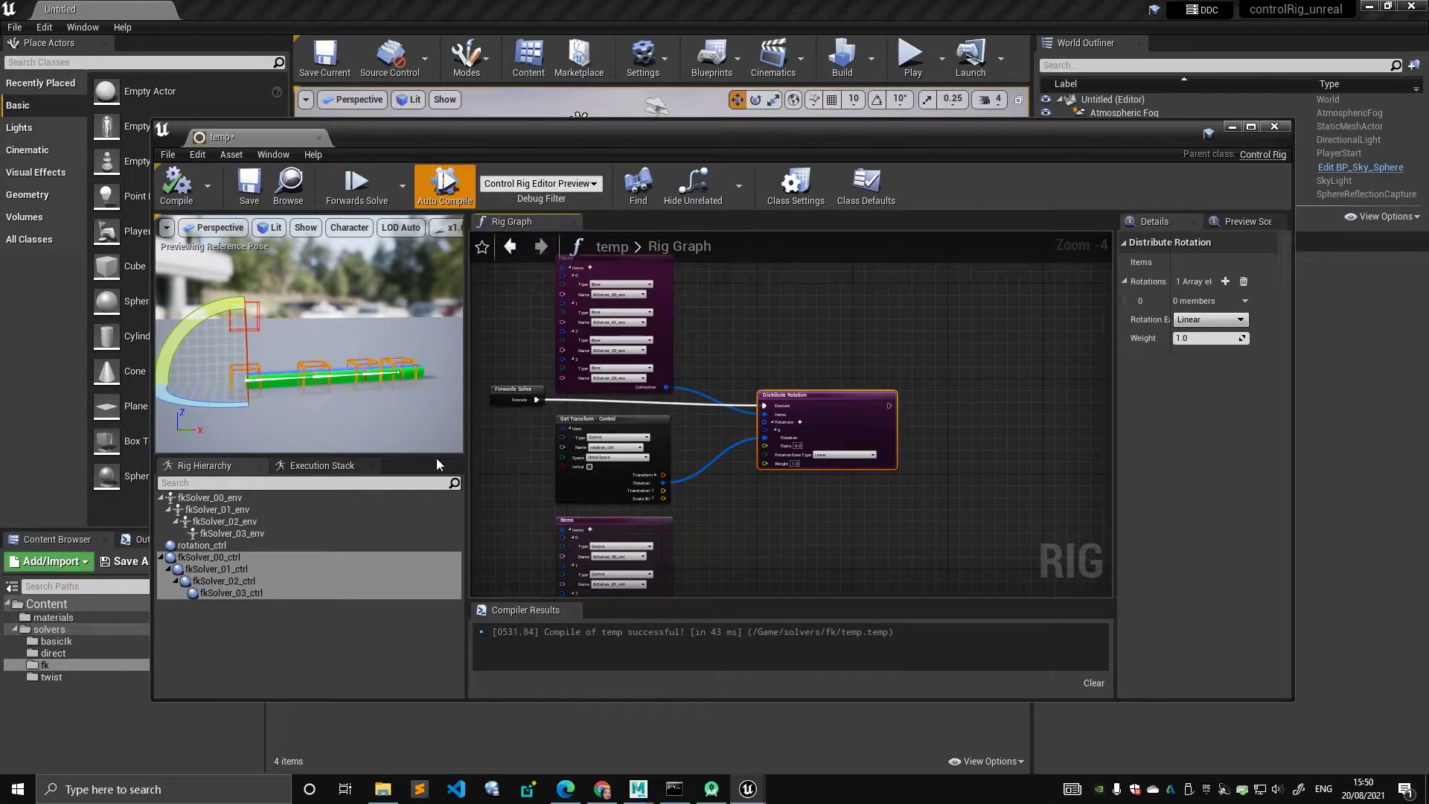
click(665, 348)
right_drag(725, 365, 715, 268)
drag(756, 317, 657, 552)
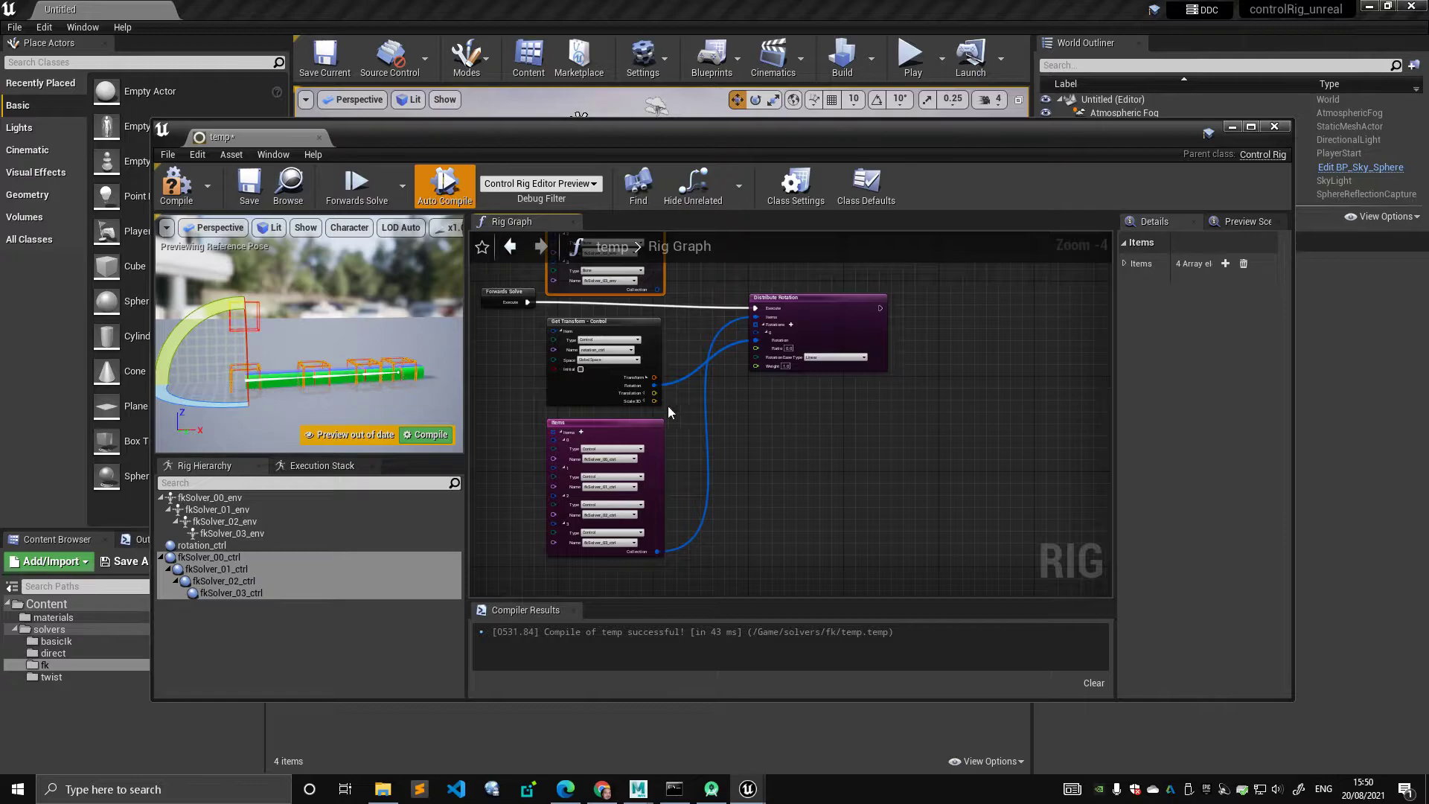
click(177, 182)
Test how the fkSolver controls react by rotating rotation_ctrl in the preview, and recompile the rig to reset the pose
click(242, 301)
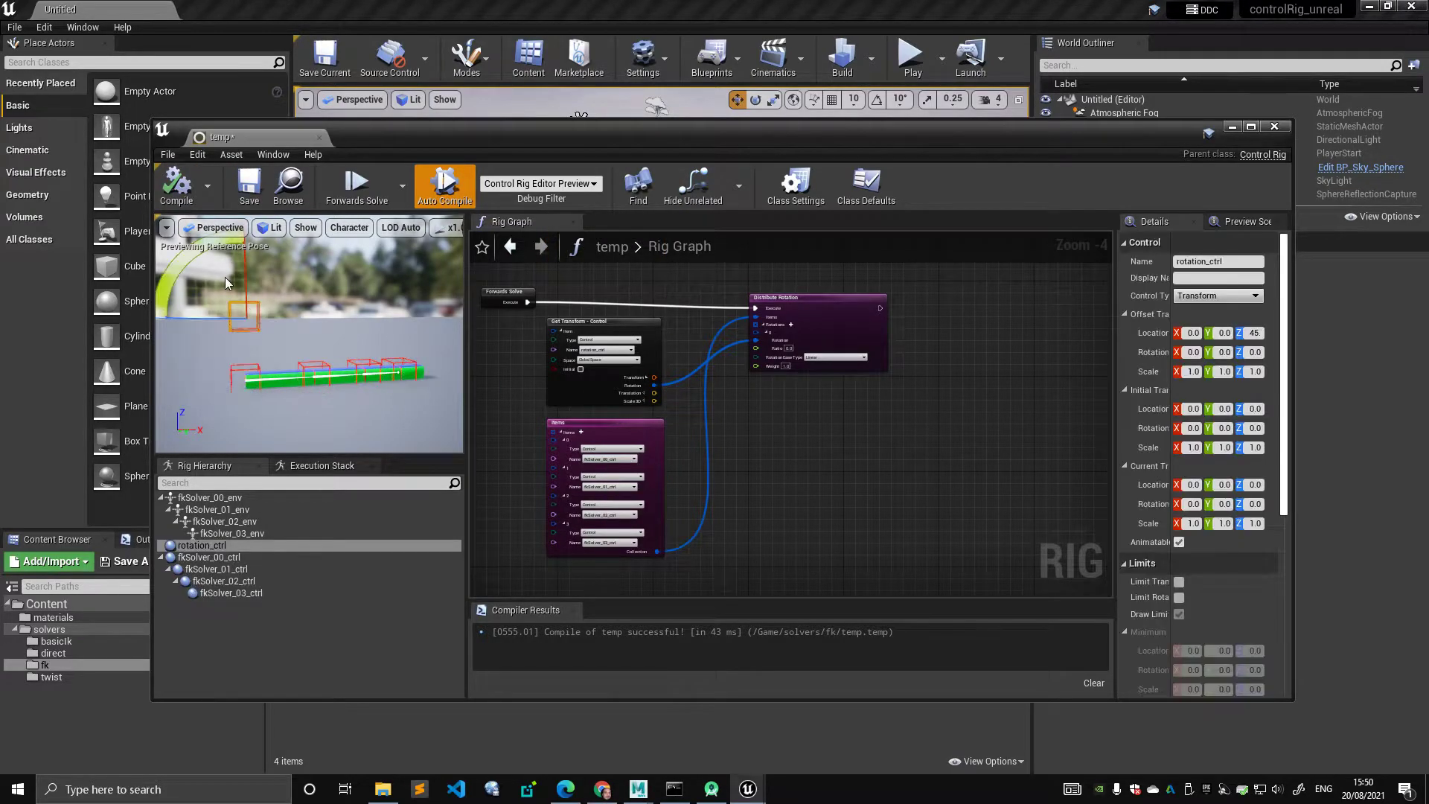
drag(202, 268, 328, 315)
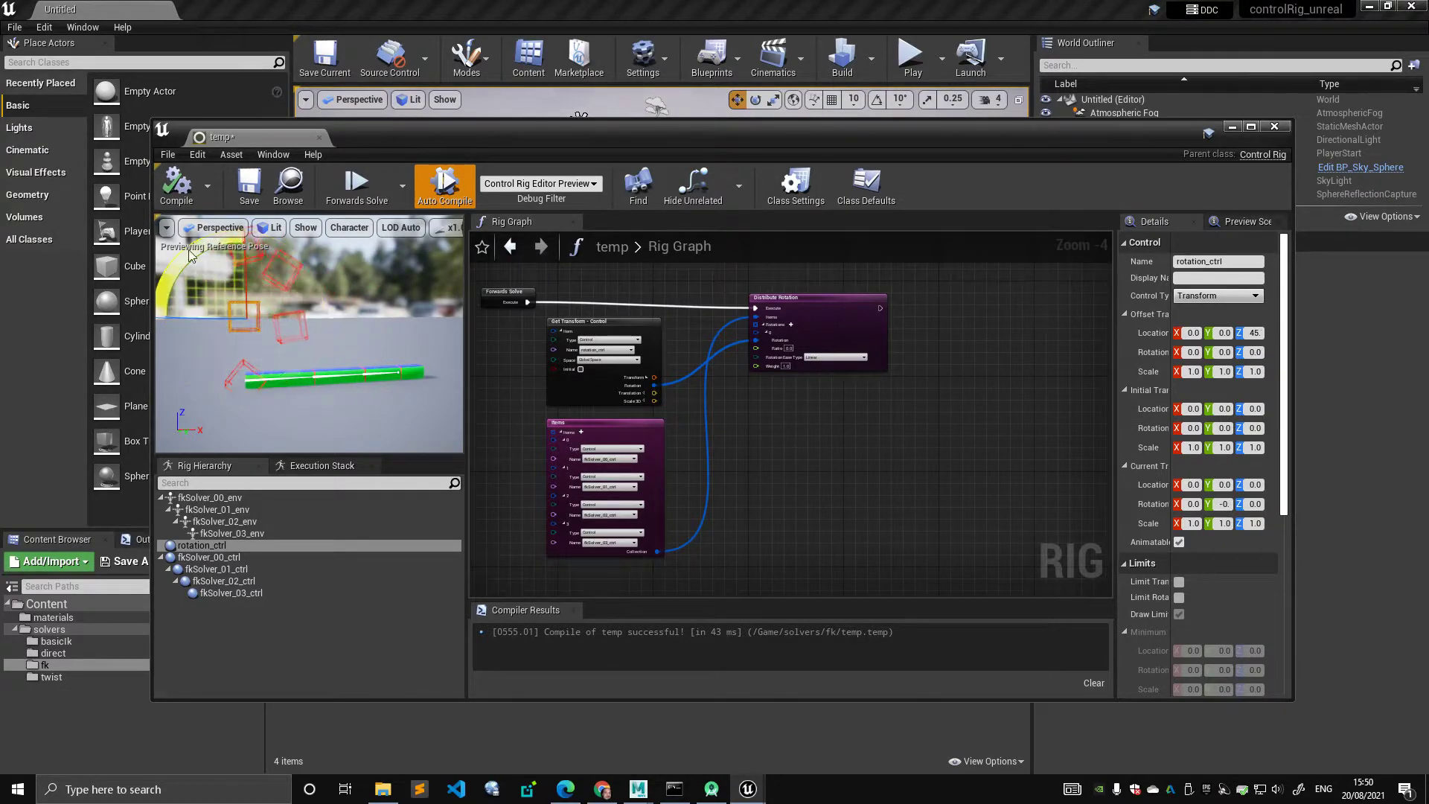
click(178, 187)
right_drag(698, 405, 700, 481)
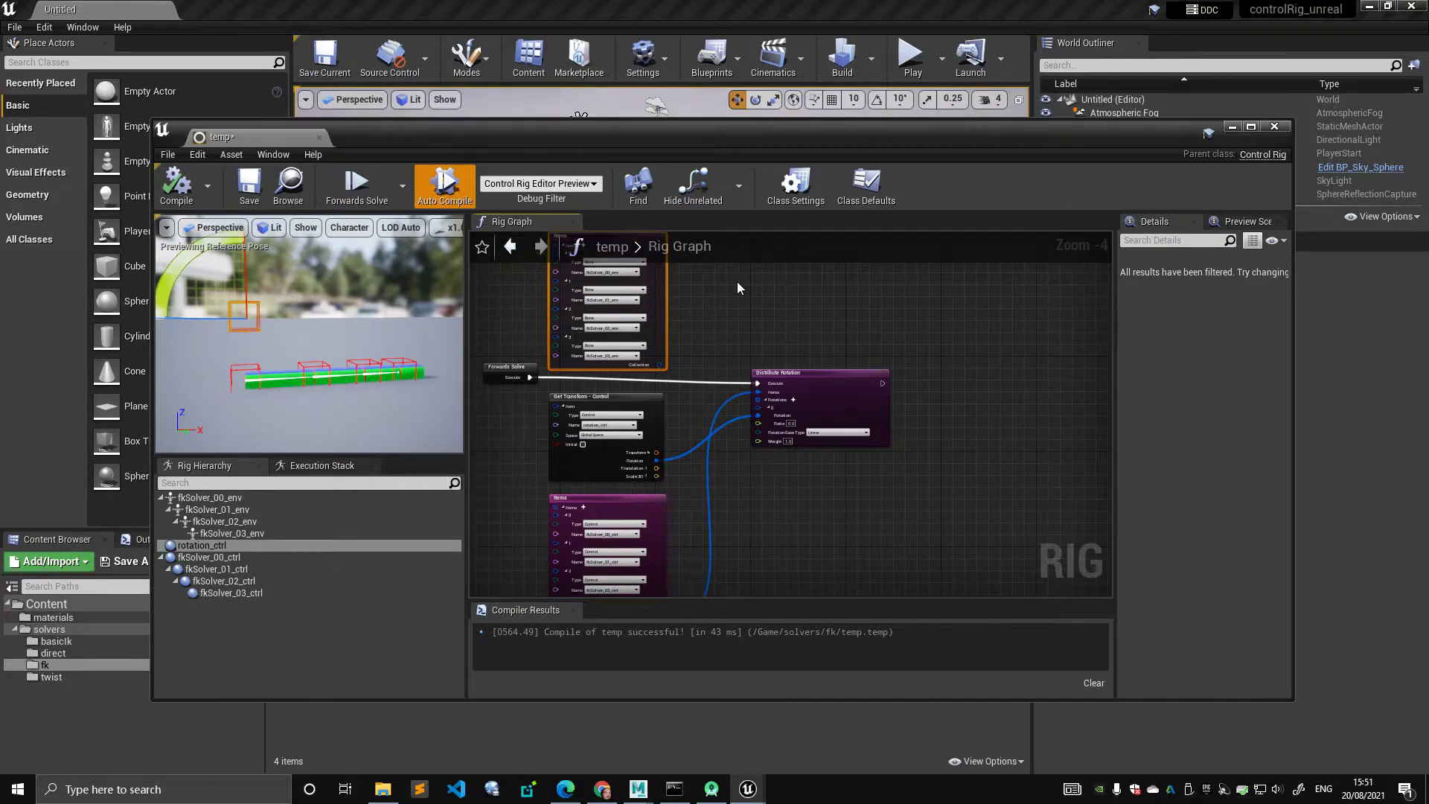
Select the fkSolver controls in the rig hierarchy to review their chain, finishing on fkSolver_00_ctrl
click(269, 559)
click(277, 583)
click(276, 571)
click(293, 560)
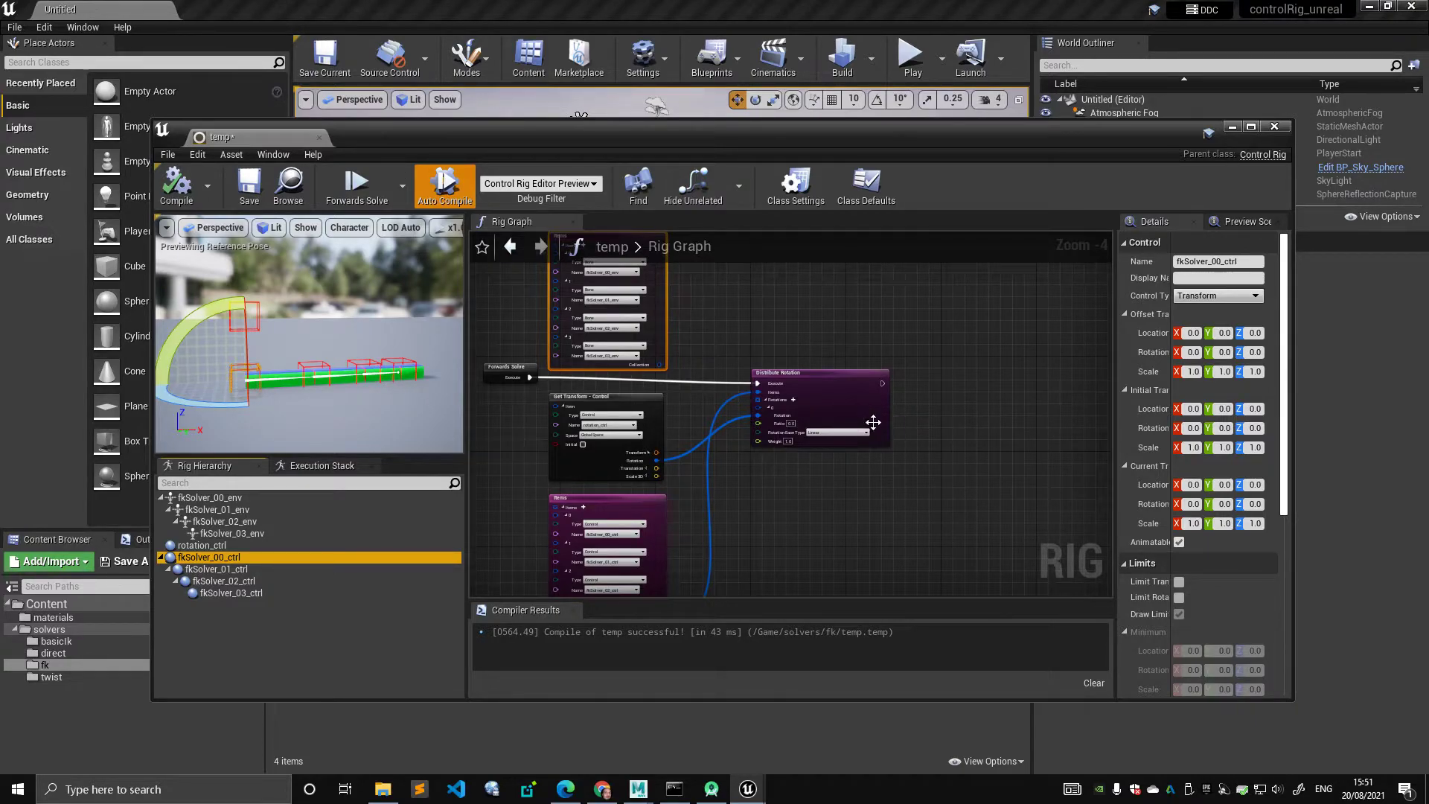
Shift the Forwards Solve node slightly and move the Distribute Rotation node closer to its input nodes
right_drag(850, 532, 918, 482)
drag(561, 324, 551, 334)
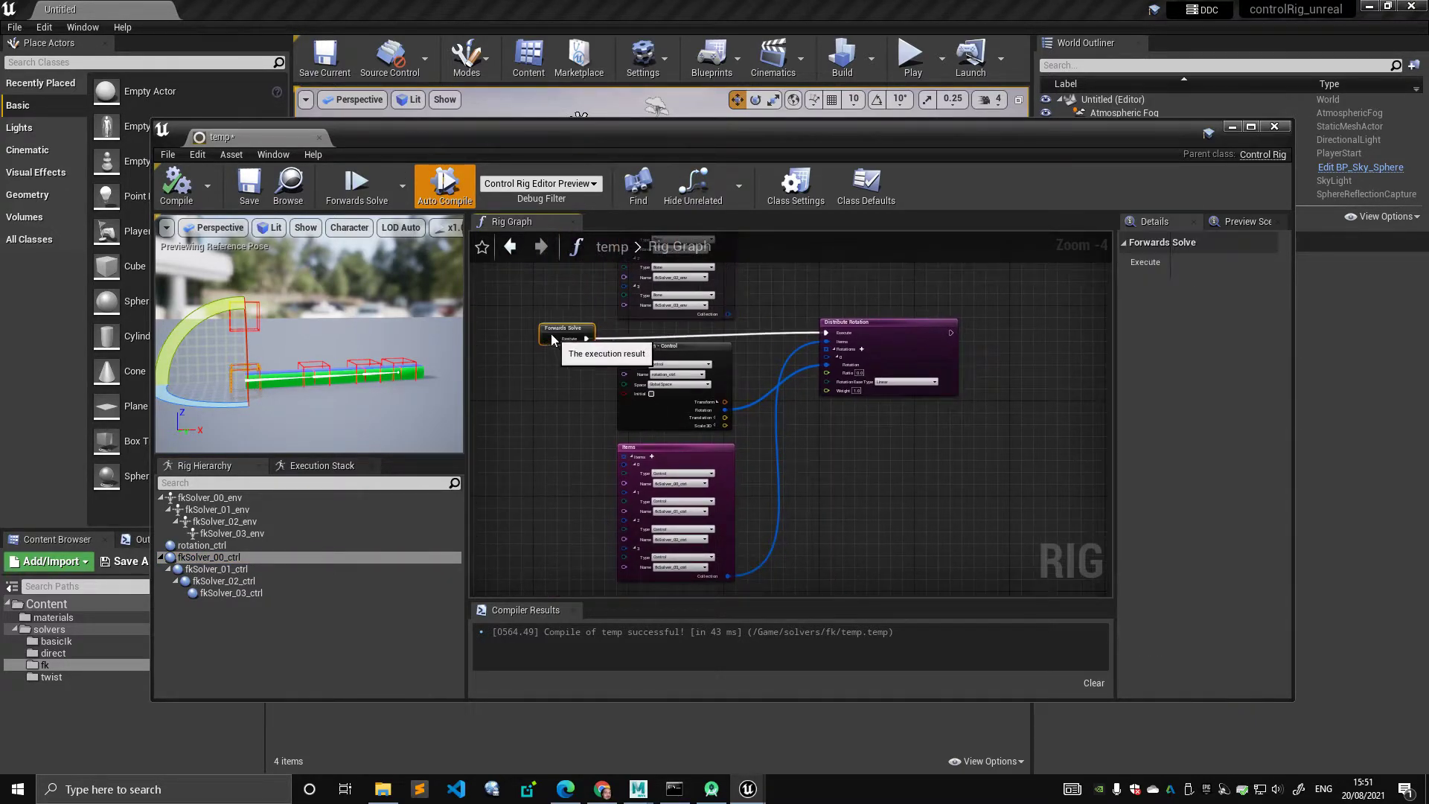
right_drag(827, 439, 788, 414)
right_drag(668, 414, 665, 432)
scroll(667, 437, up, 1)
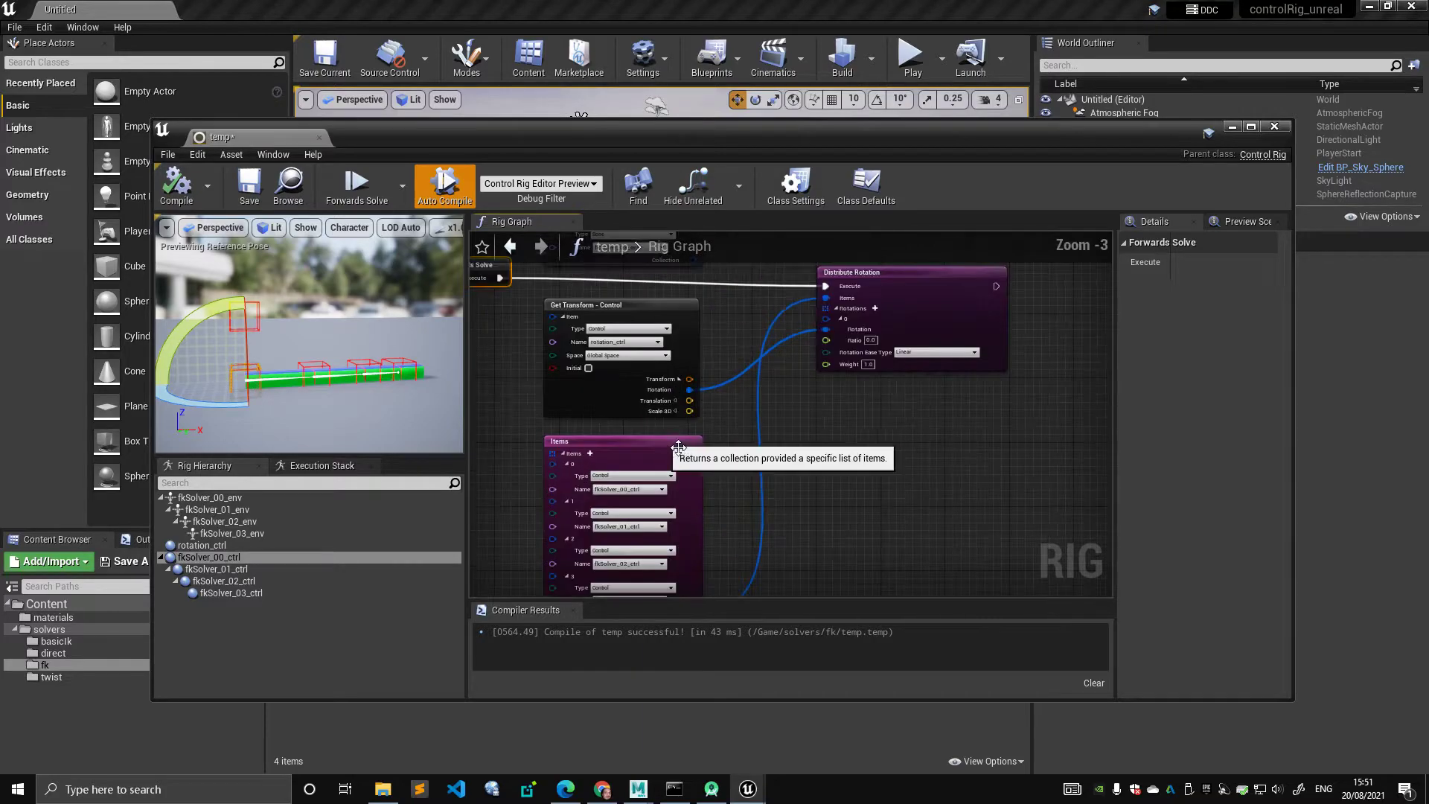
right_drag(885, 437, 825, 425)
scroll(825, 425, down, 1)
drag(859, 321, 825, 313)
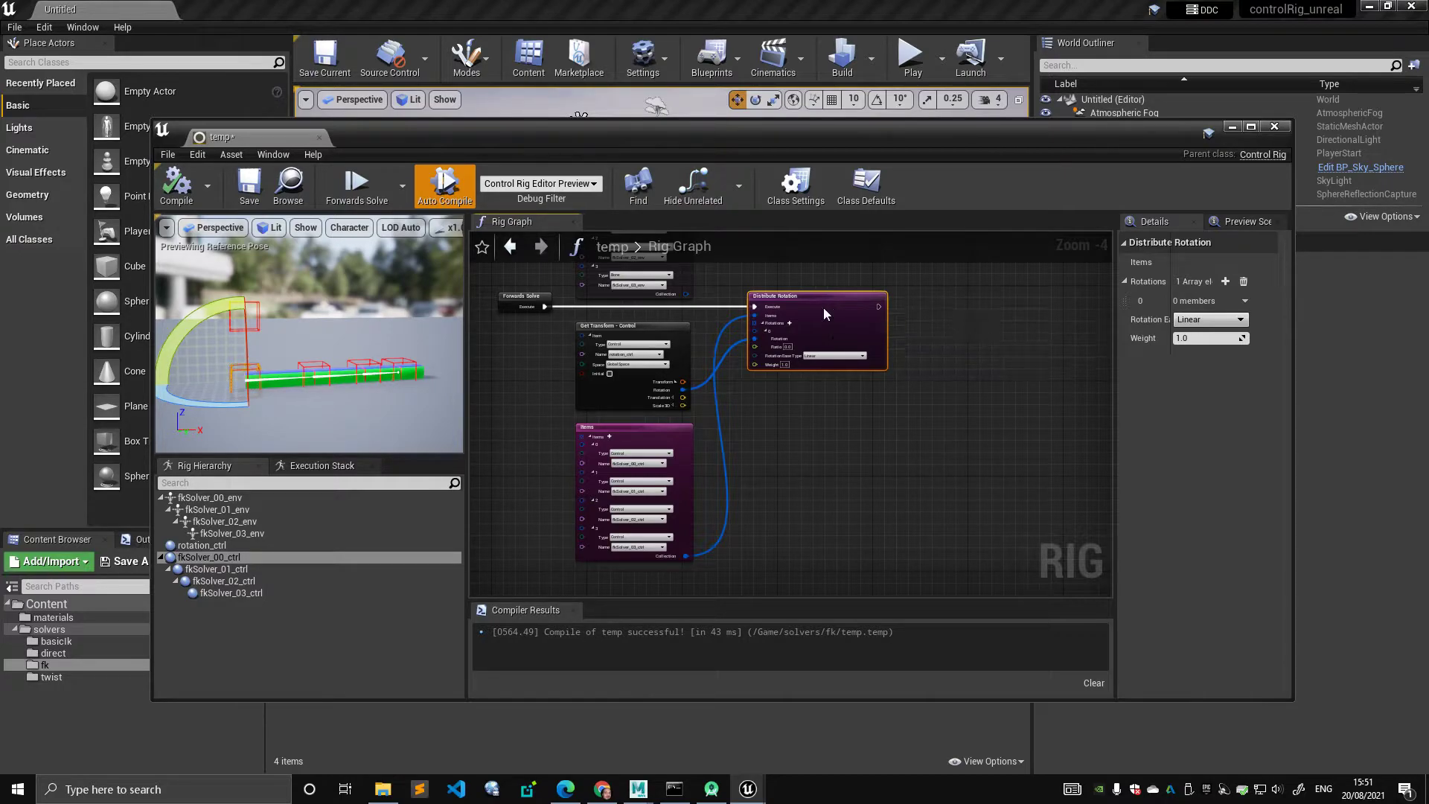
Examine how the Get Transform - Control and control Items nodes feed the Distribute Rotation node
right_drag(823, 307, 853, 321)
scroll(788, 440, up, 2)
right_drag(788, 432, 784, 409)
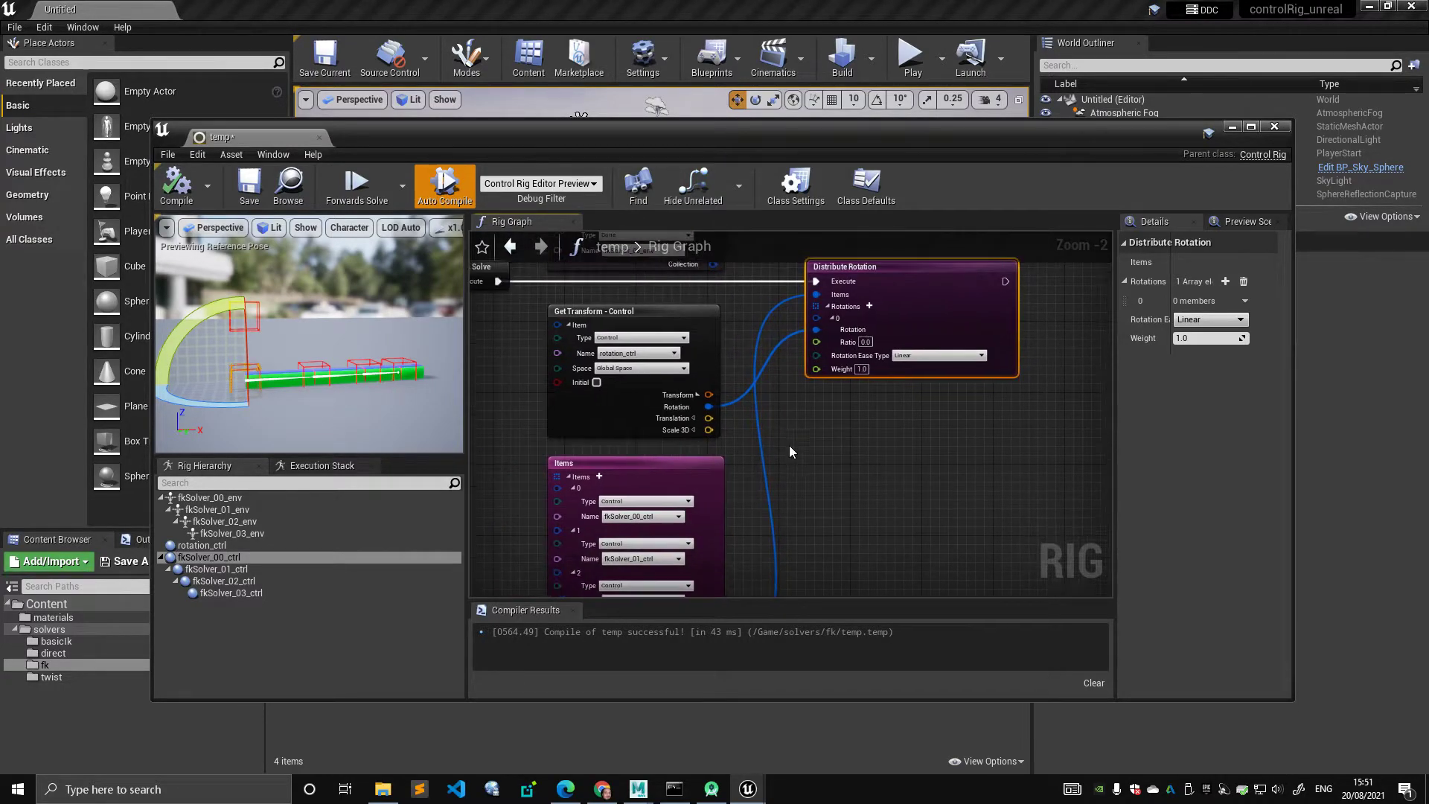
right_drag(766, 457, 748, 442)
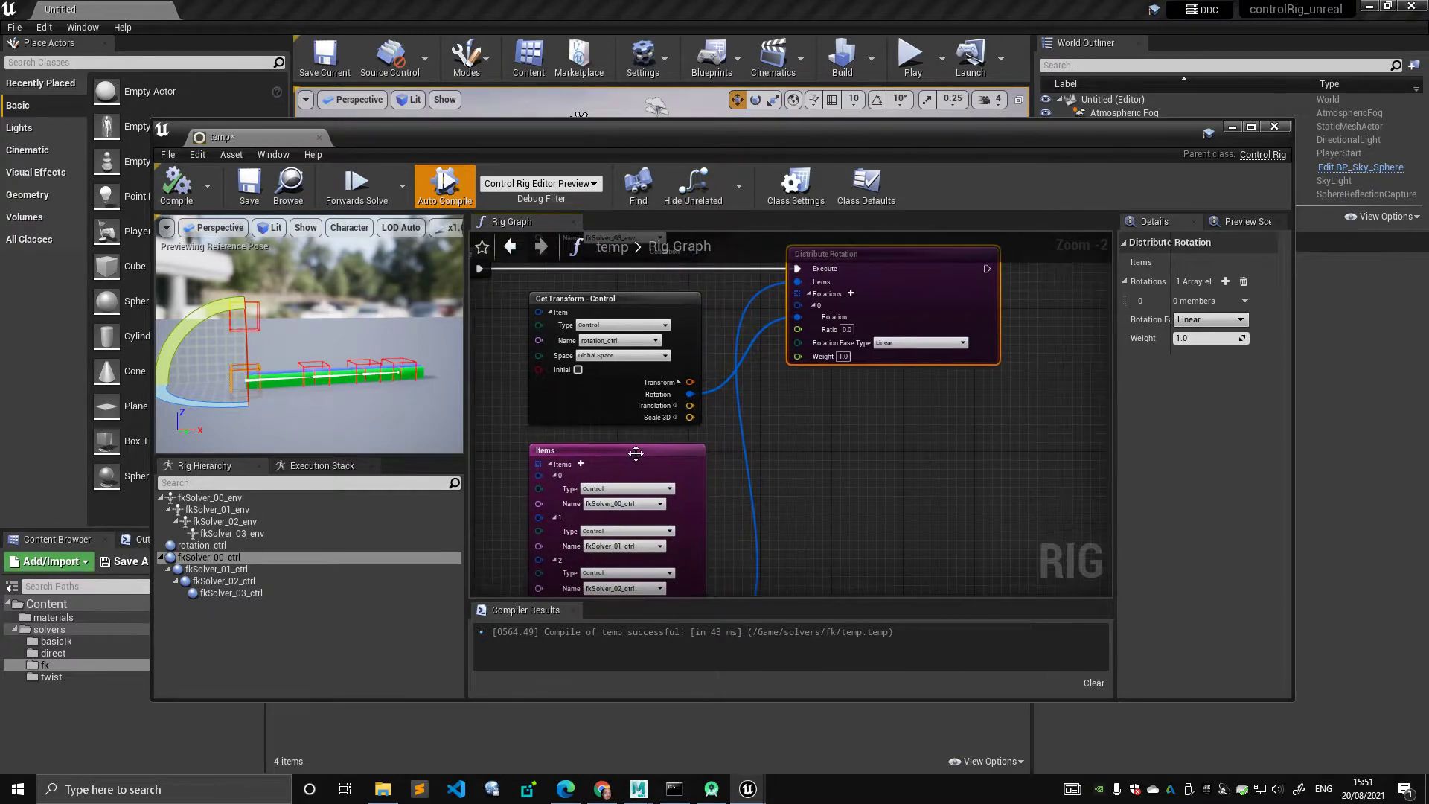
right_drag(685, 401, 764, 460)
scroll(778, 412, down, 2)
scroll(764, 460, up, 1)
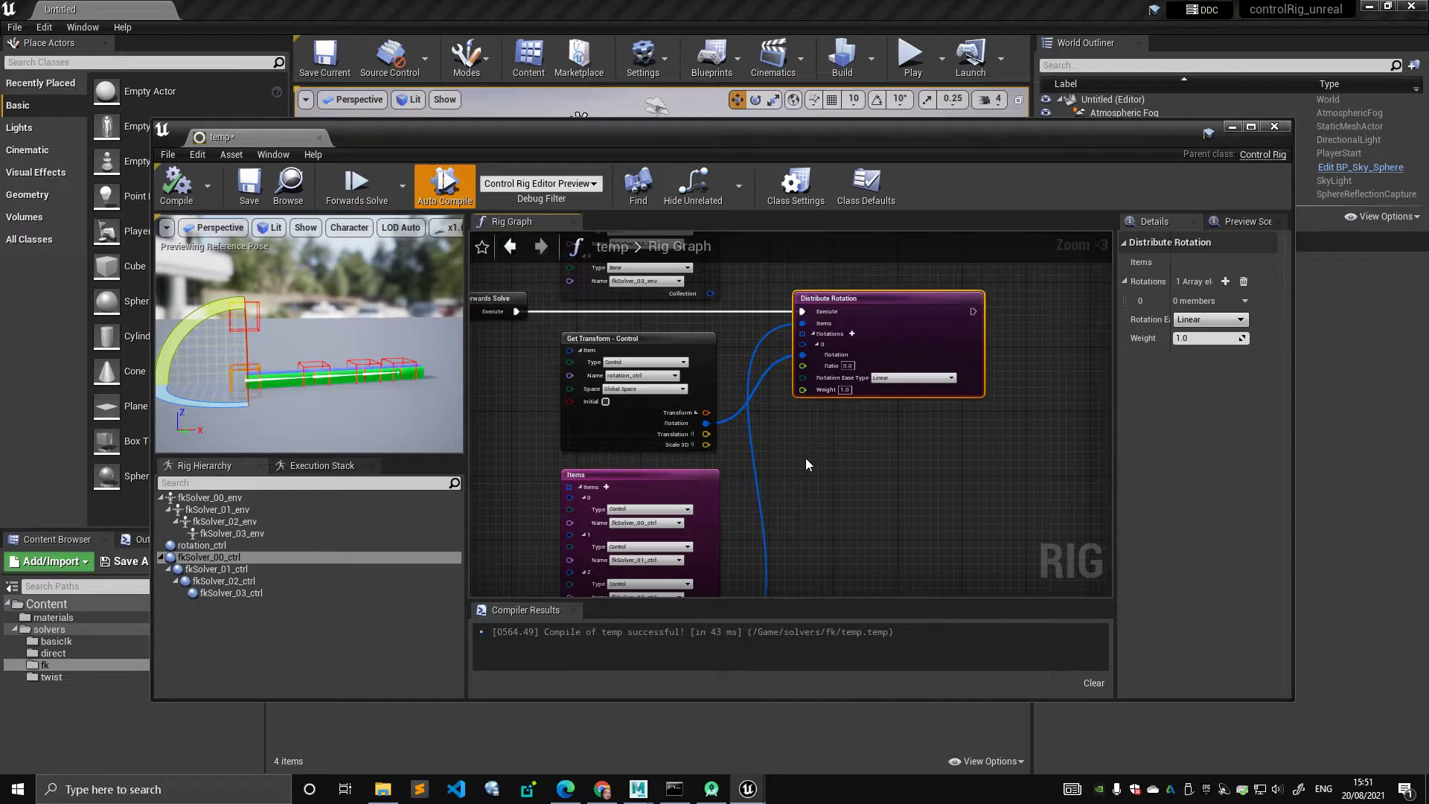
scroll(802, 431, down, 2)
right_drag(803, 432, 769, 404)
scroll(832, 493, up, 2)
scroll(770, 404, down, 2)
right_drag(774, 470, 782, 396)
scroll(782, 395, up, 2)
mouse_move(725, 385)
mouse_down()
mouse_move(783, 384)
mouse_move(704, 376)
mouse_up()
right_drag(838, 271, 807, 381)
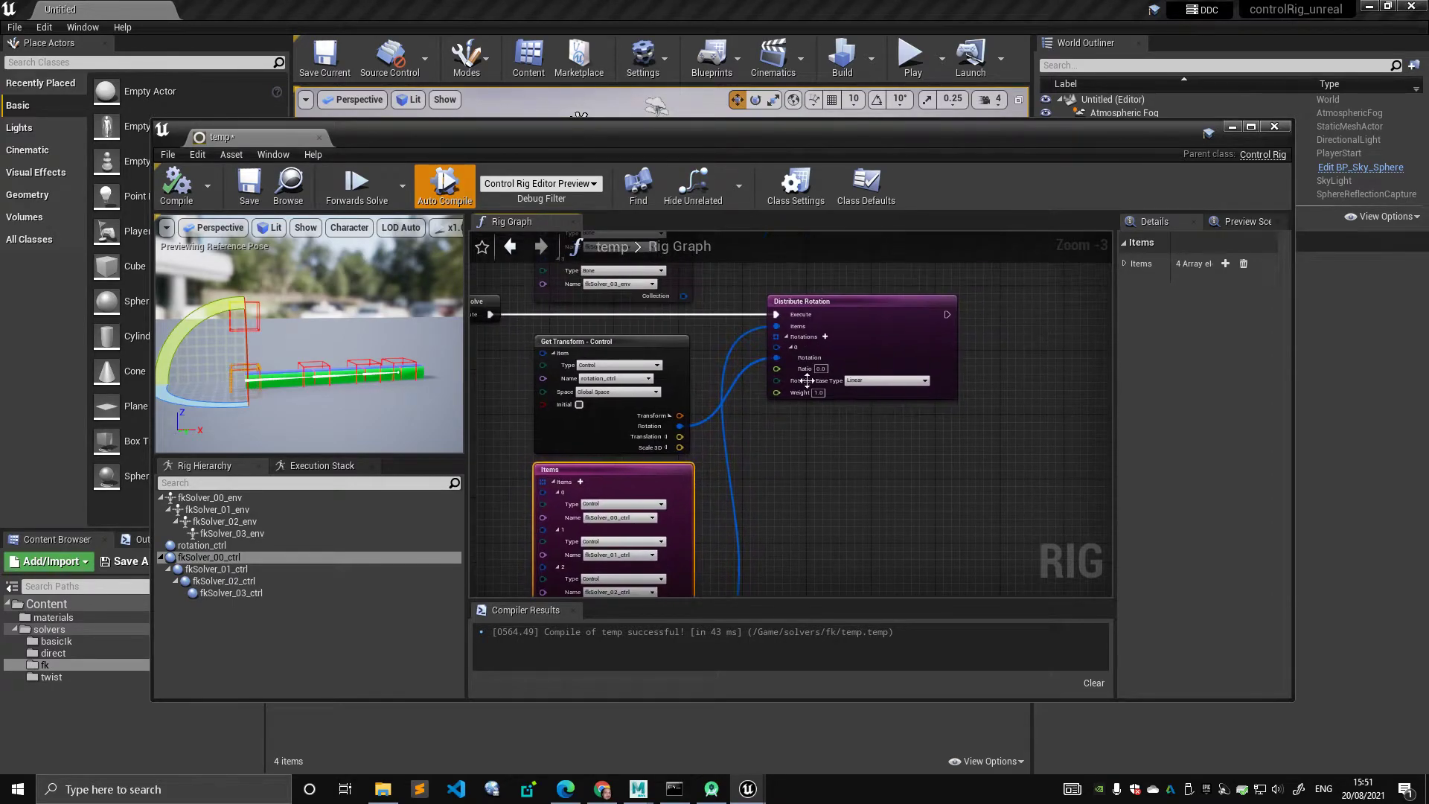
Try rotating rotation_ctrl again in the preview, and recompile the rig to restore the controls
click(233, 326)
drag(179, 271, 186, 264)
click(180, 187)
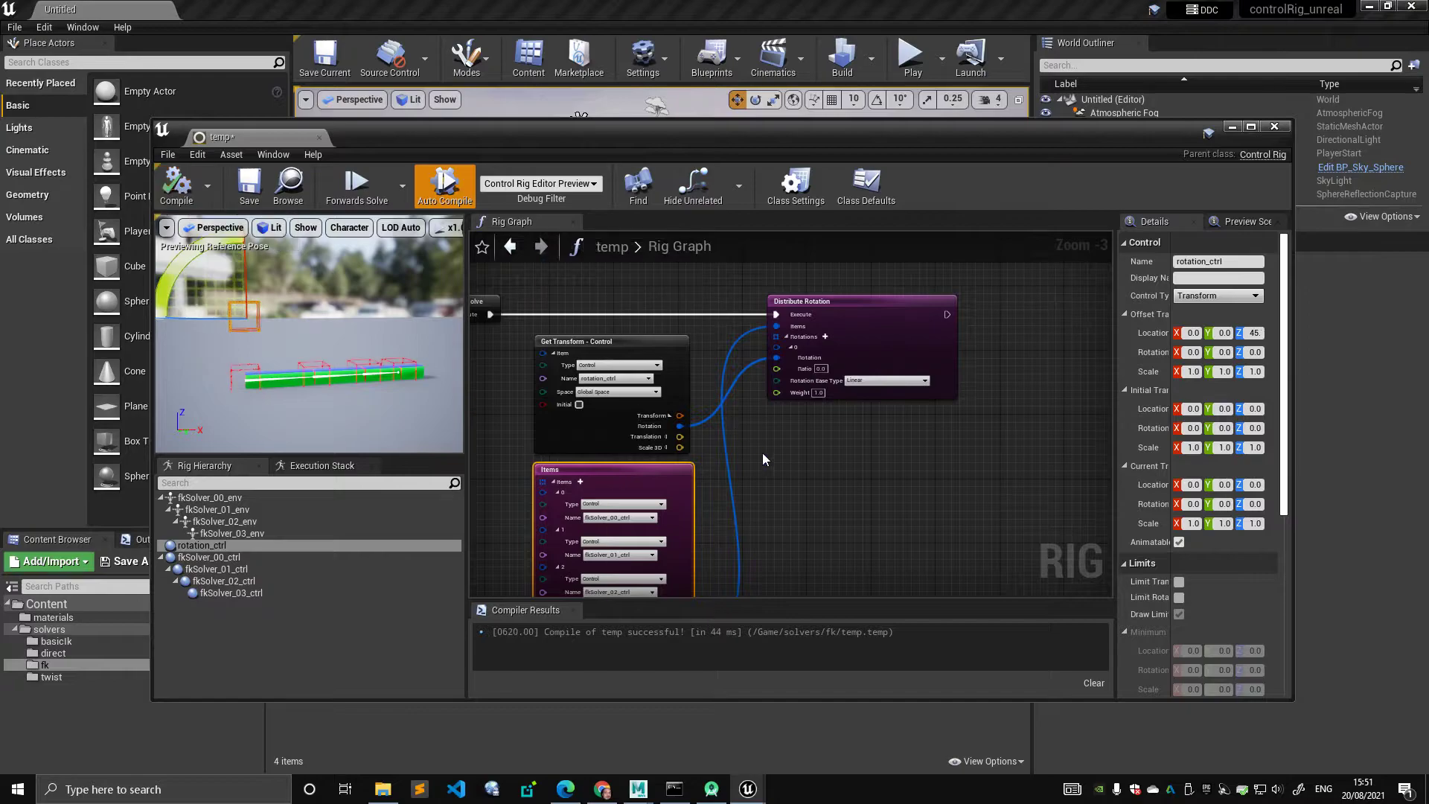
Add a new space at the root level of the rig hierarchy
scroll(762, 452, down, 2)
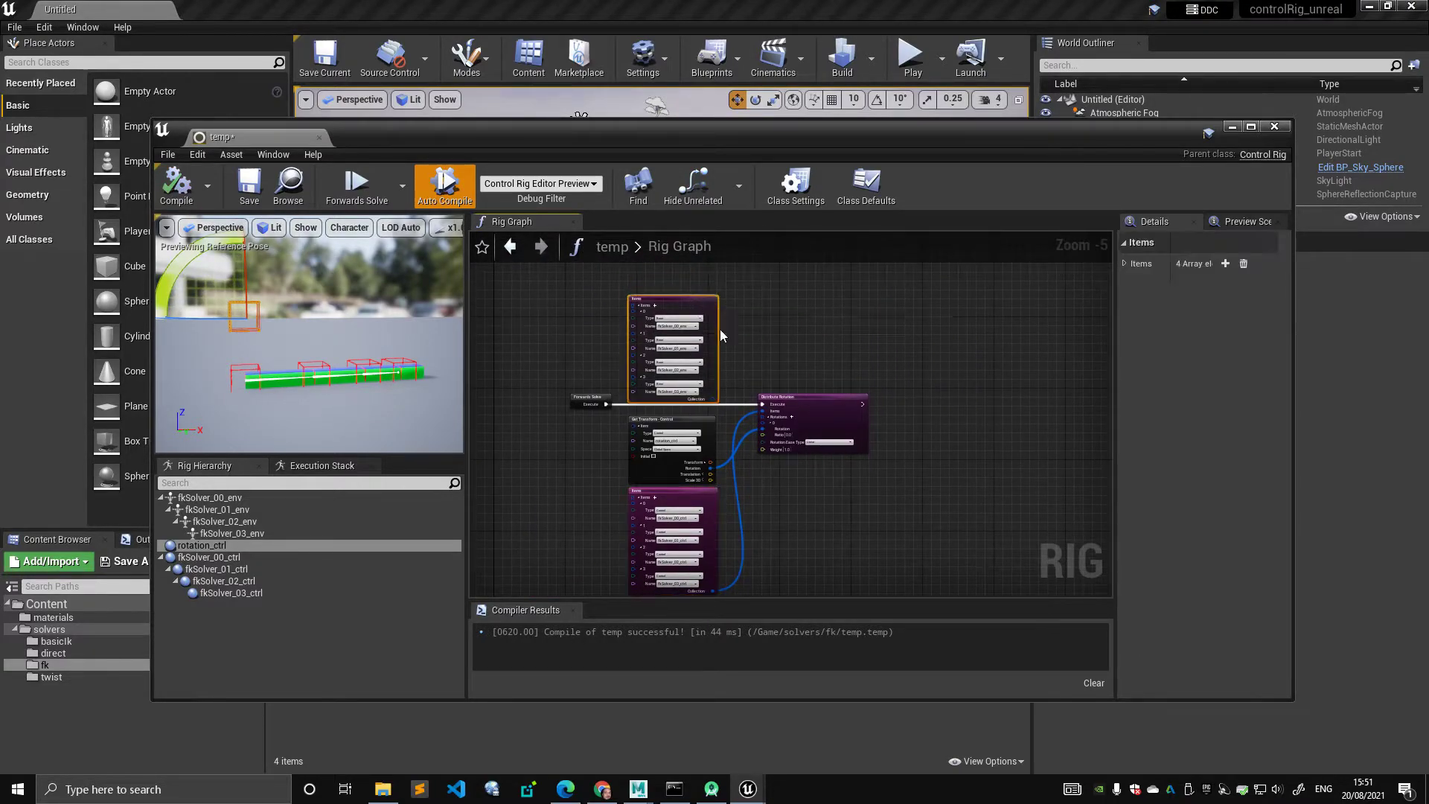
right_drag(783, 409, 770, 339)
click(780, 413)
click(250, 619)
right_click(249, 619)
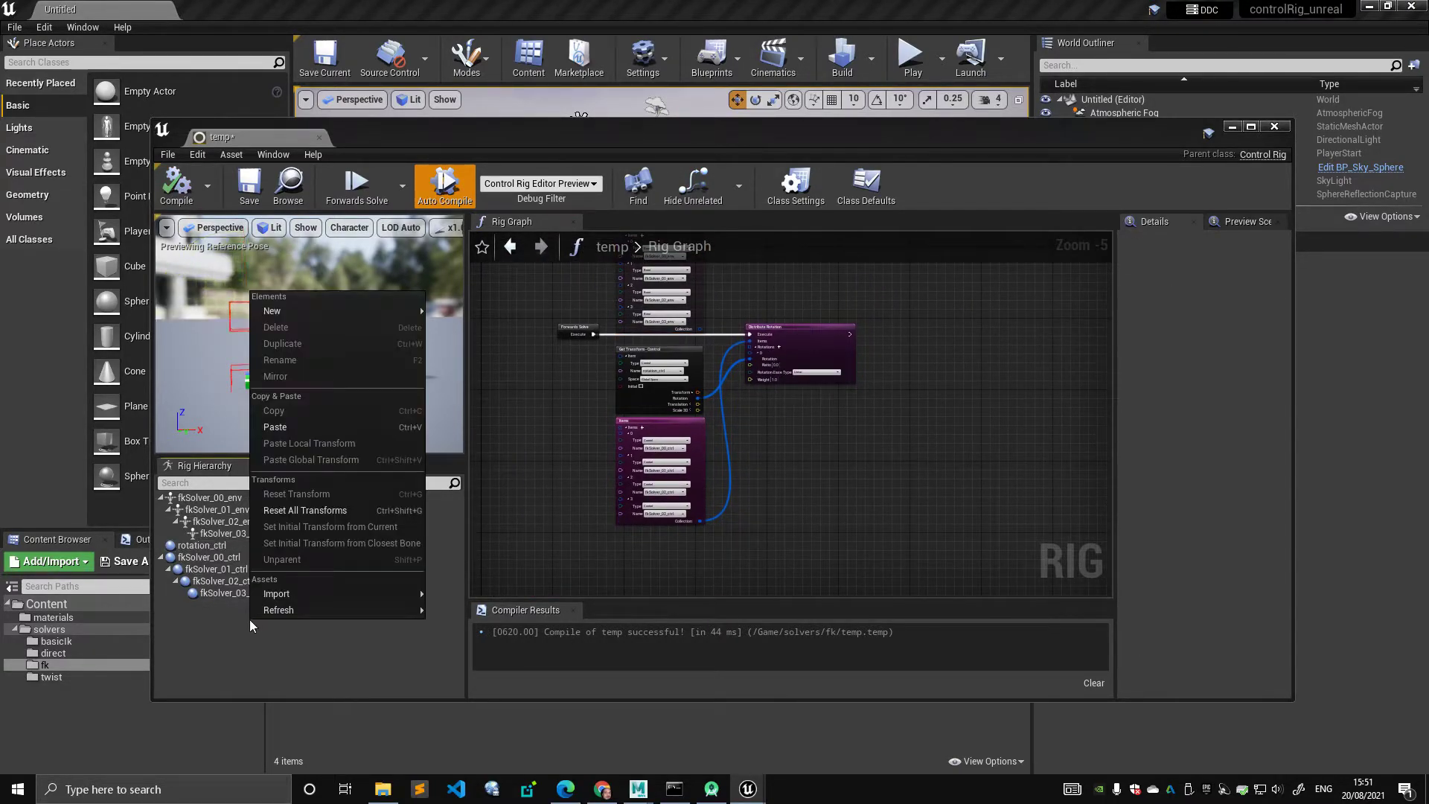
mouse_move(342, 310)
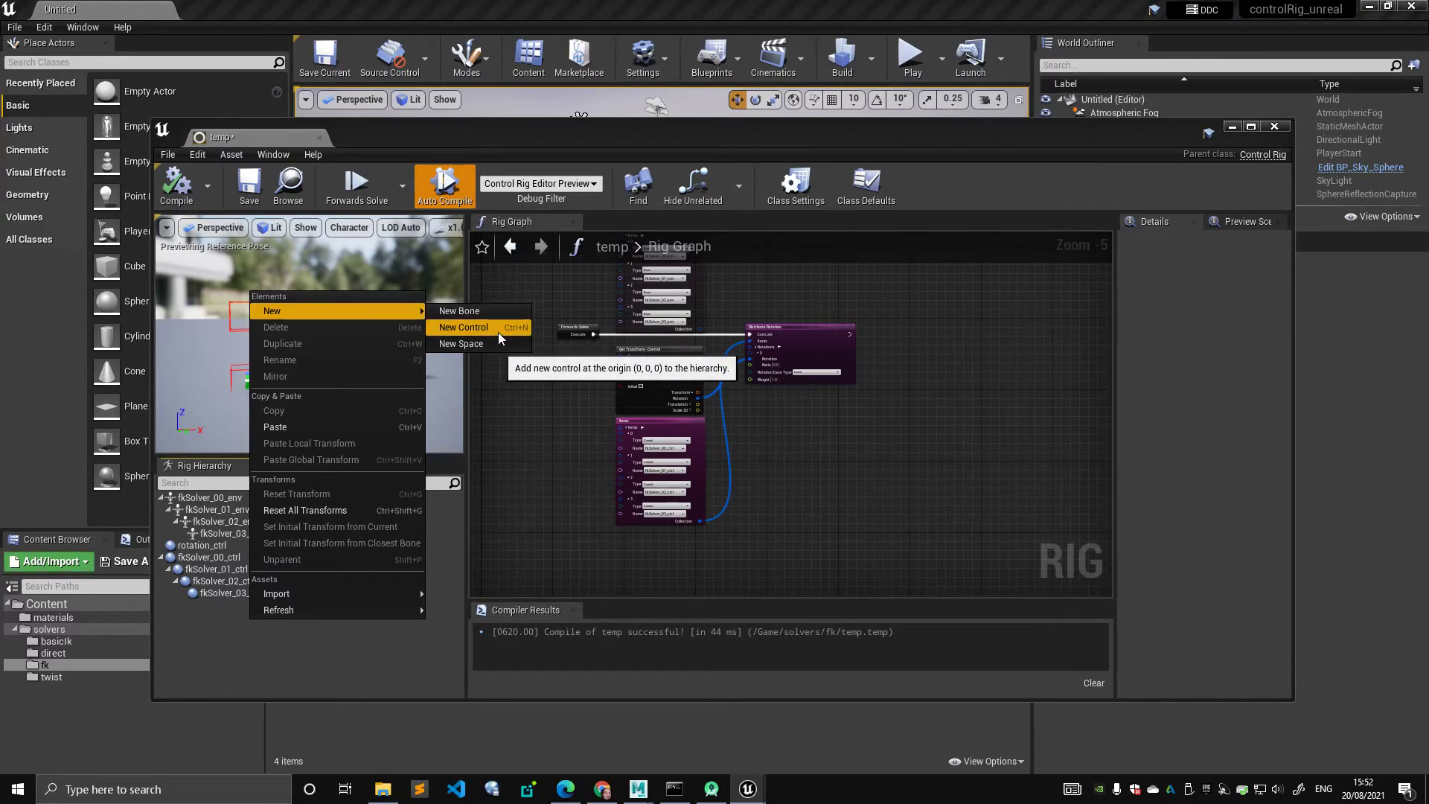
click(477, 344)
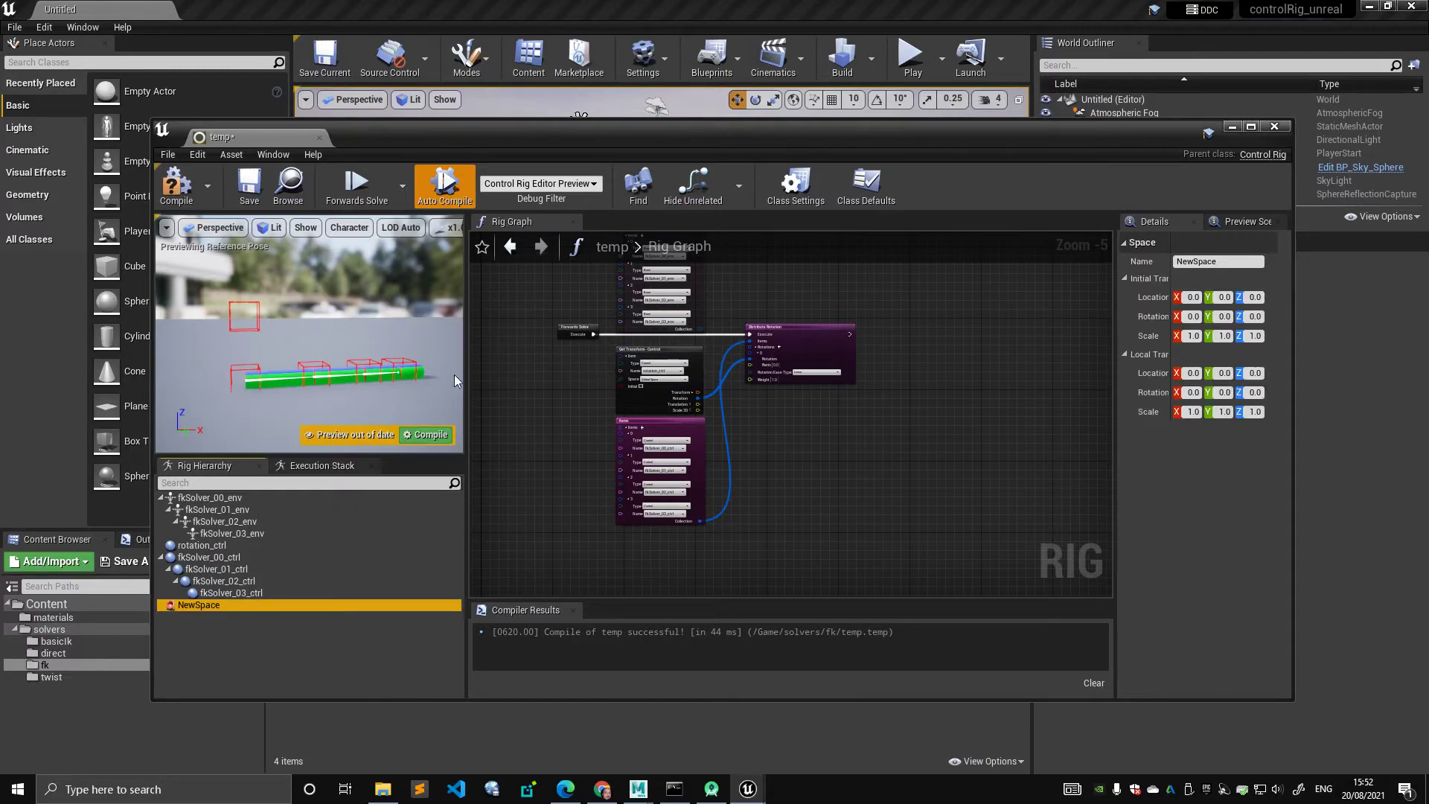
Compare the new space with the fkSolver_00_env bone by selecting each in the hierarchy
click(216, 605)
click(229, 621)
click(230, 499)
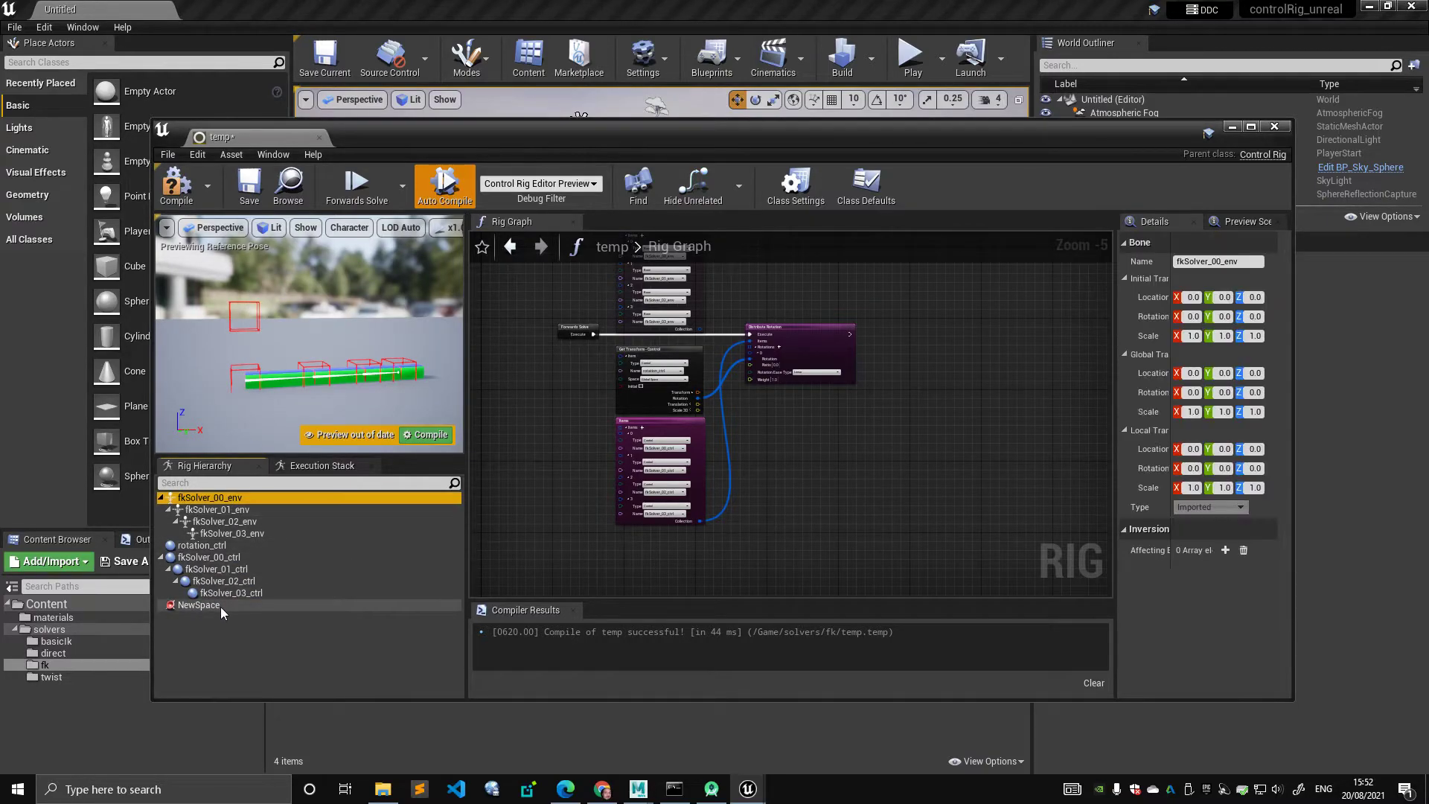
click(220, 605)
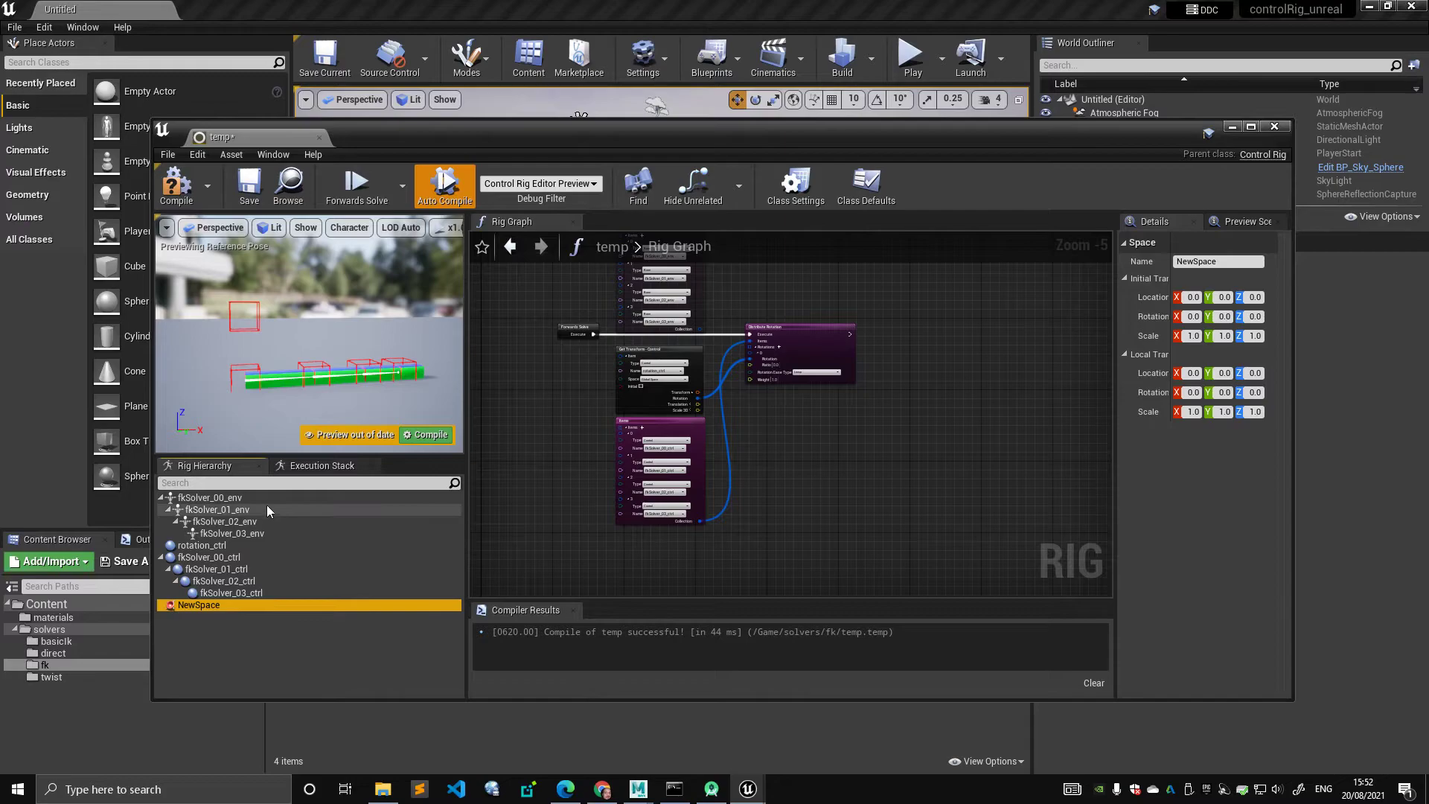
click(266, 500)
Review the Distribute Rotation graph against the fkSolver_00_env to fkSolver_03_env bone chain
right_drag(553, 402, 530, 457)
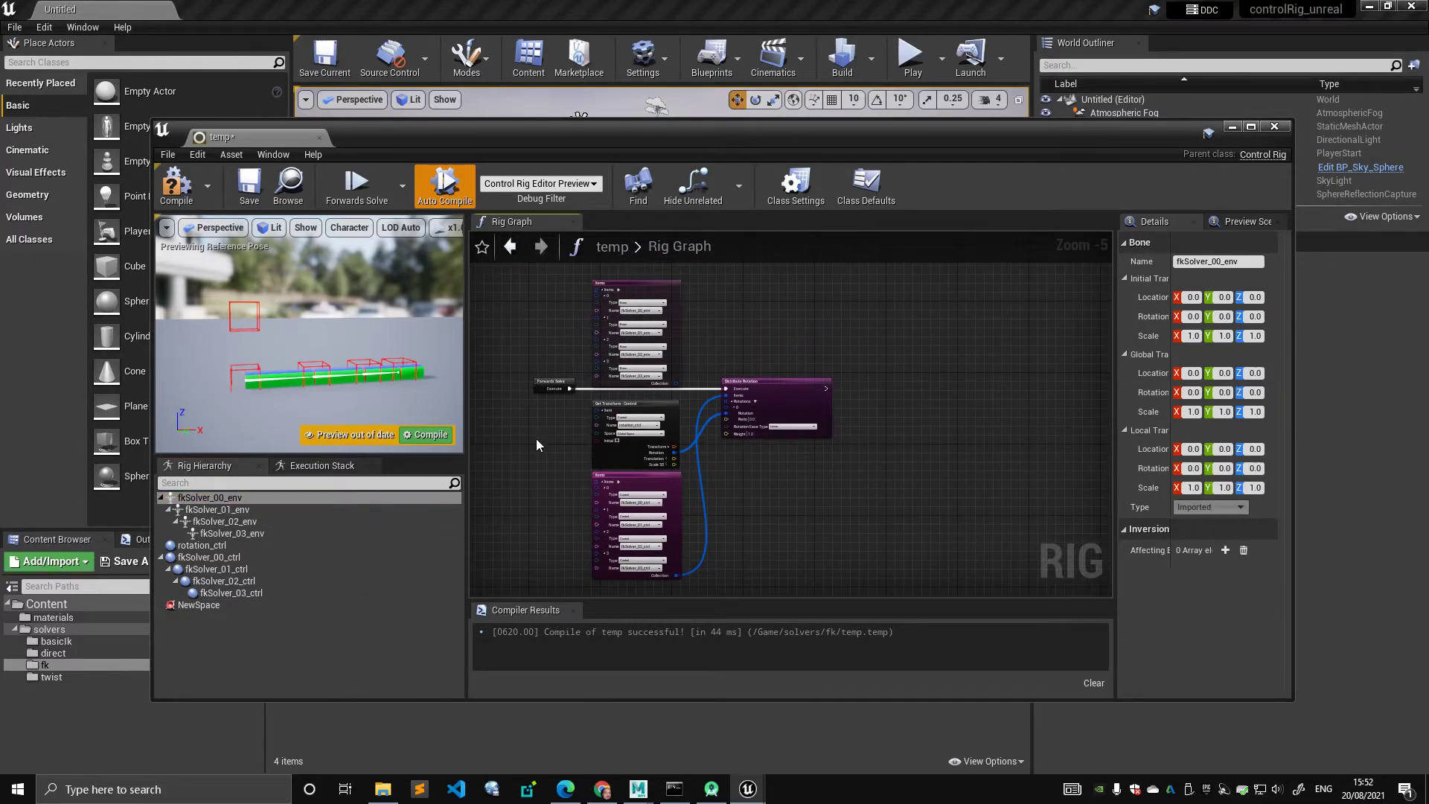
drag(637, 385, 624, 359)
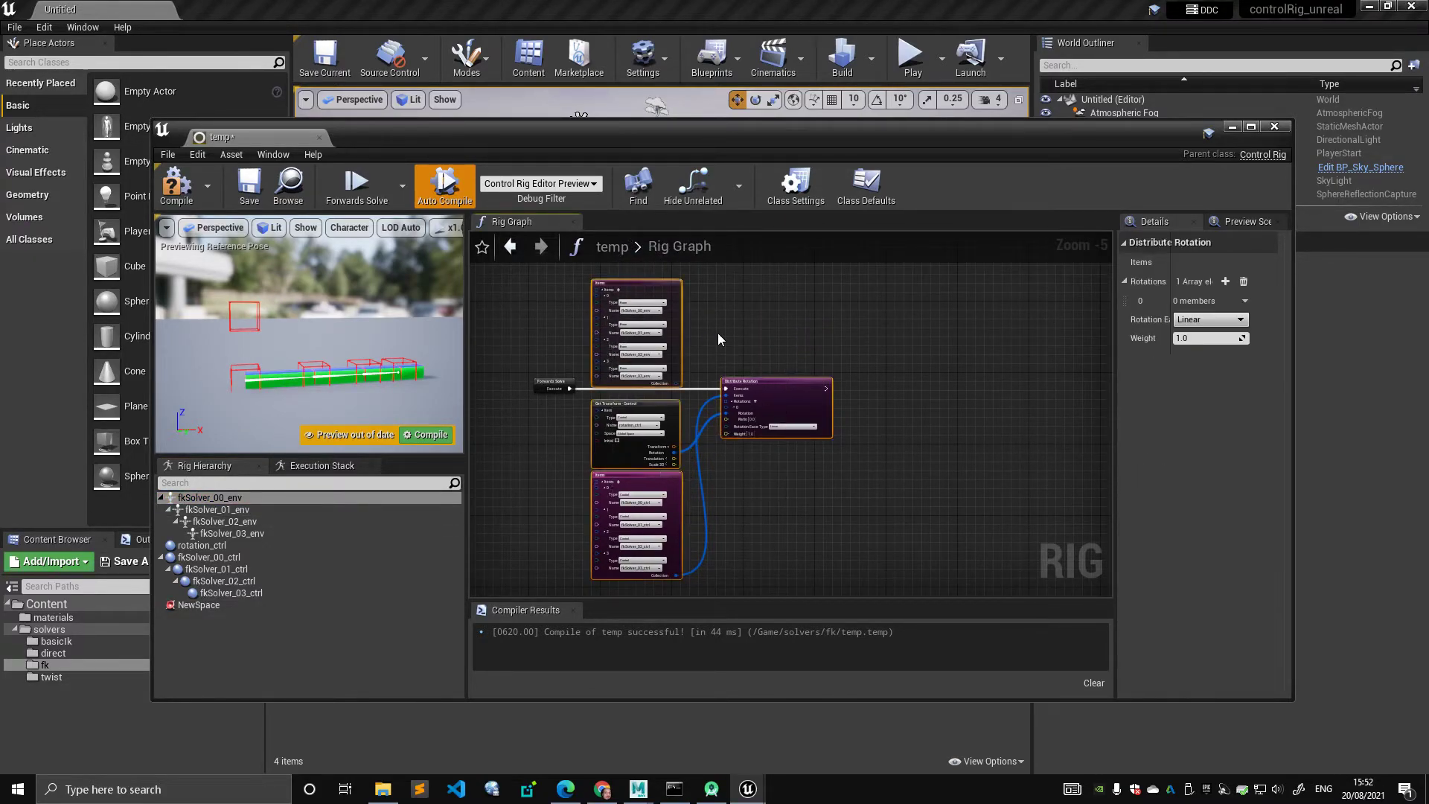
click(718, 335)
right_drag(718, 368, 714, 335)
drag(562, 304, 823, 460)
click(743, 488)
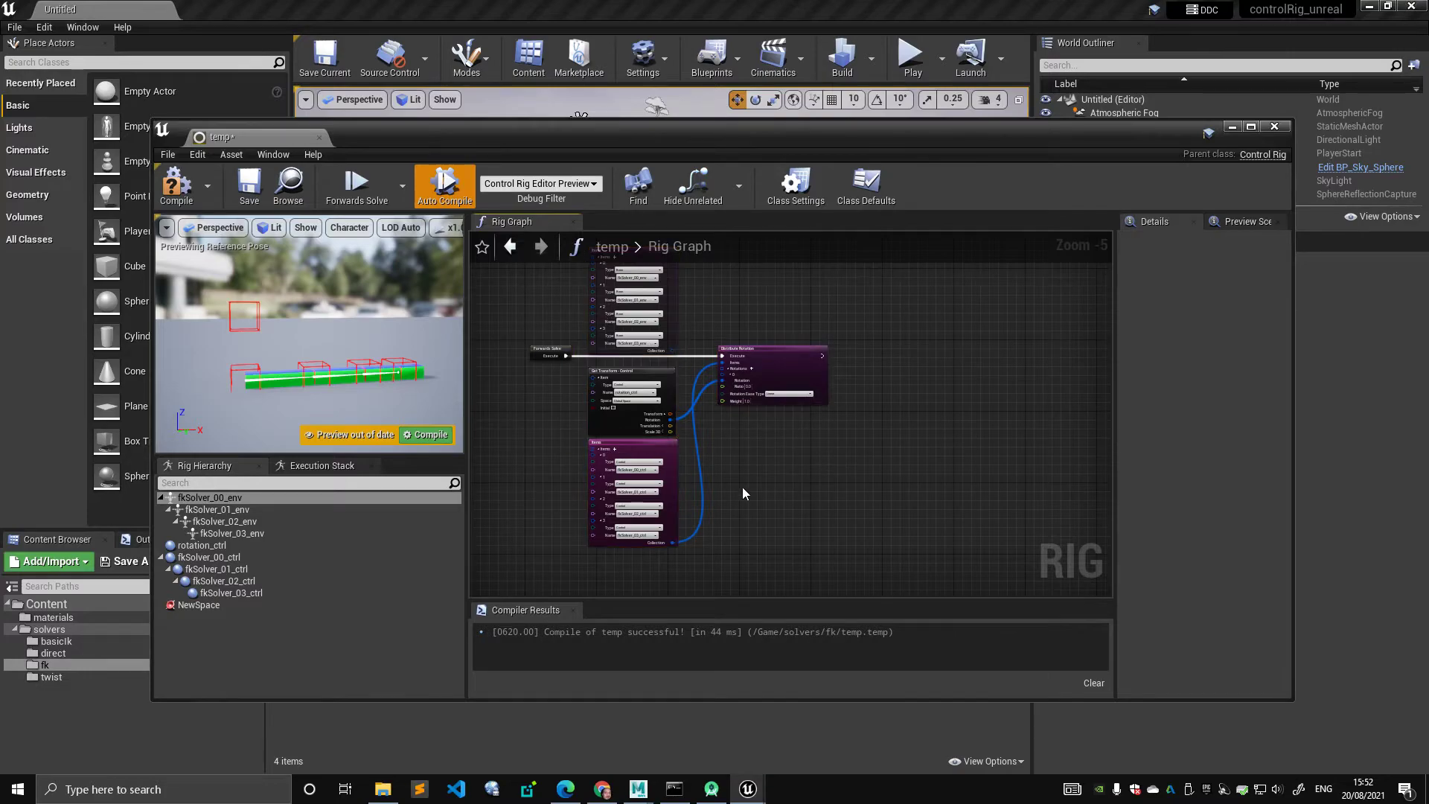
click(249, 498)
click(255, 533)
right_drag(765, 475, 716, 528)
scroll(716, 529, up, 2)
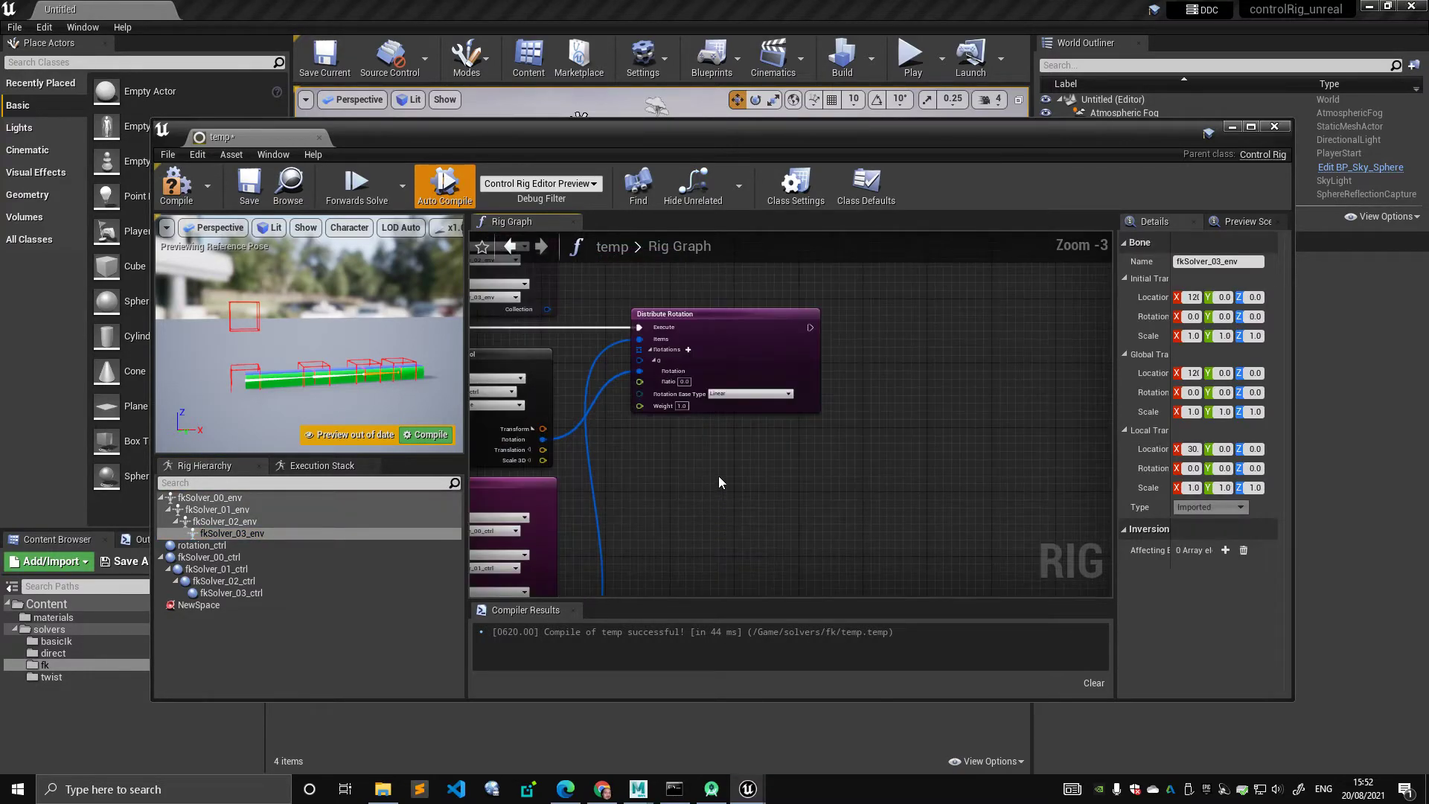
right_drag(637, 468, 739, 404)
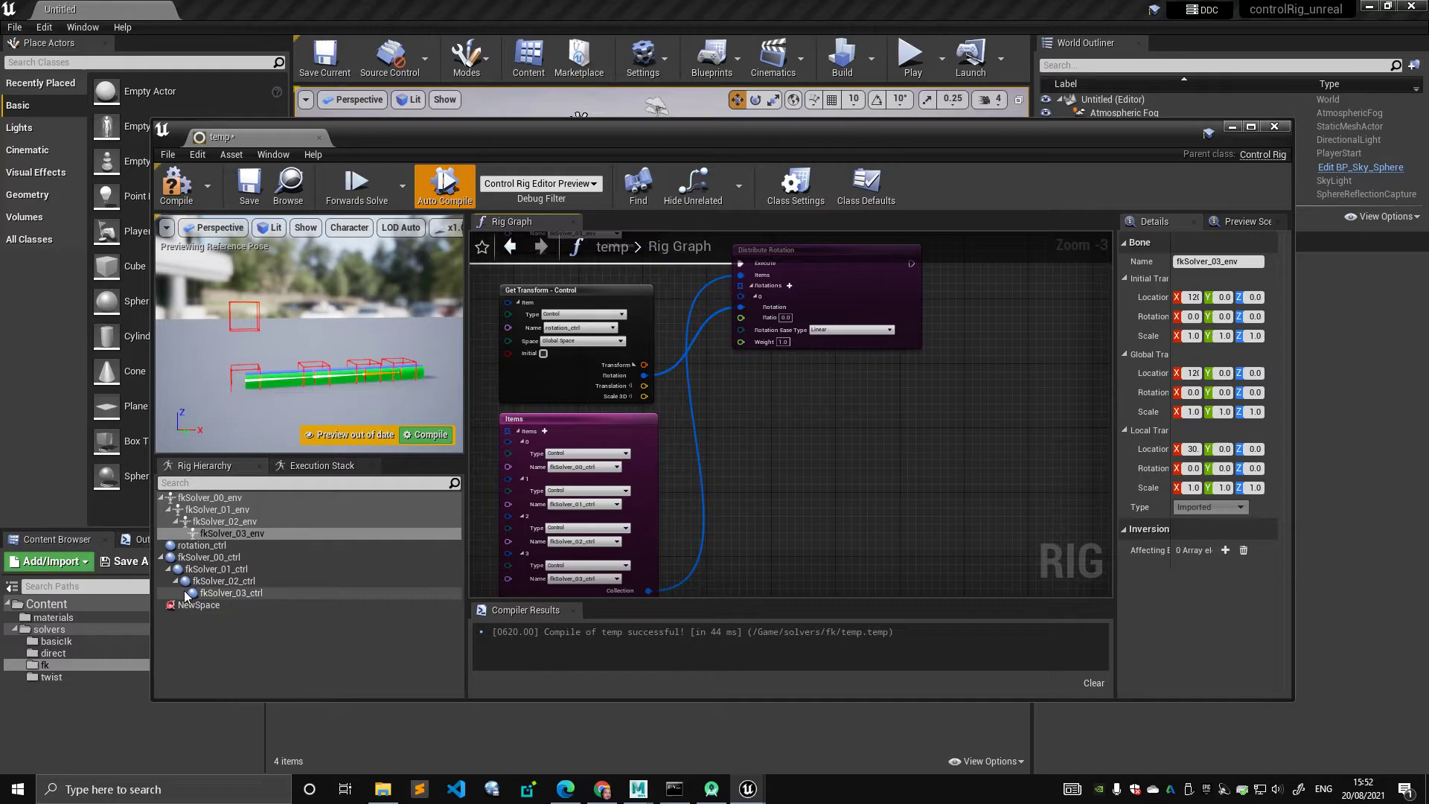
Delete NewSpace from the rig hierarchy
click(204, 605)
key(Delete)
right_drag(833, 478, 850, 477)
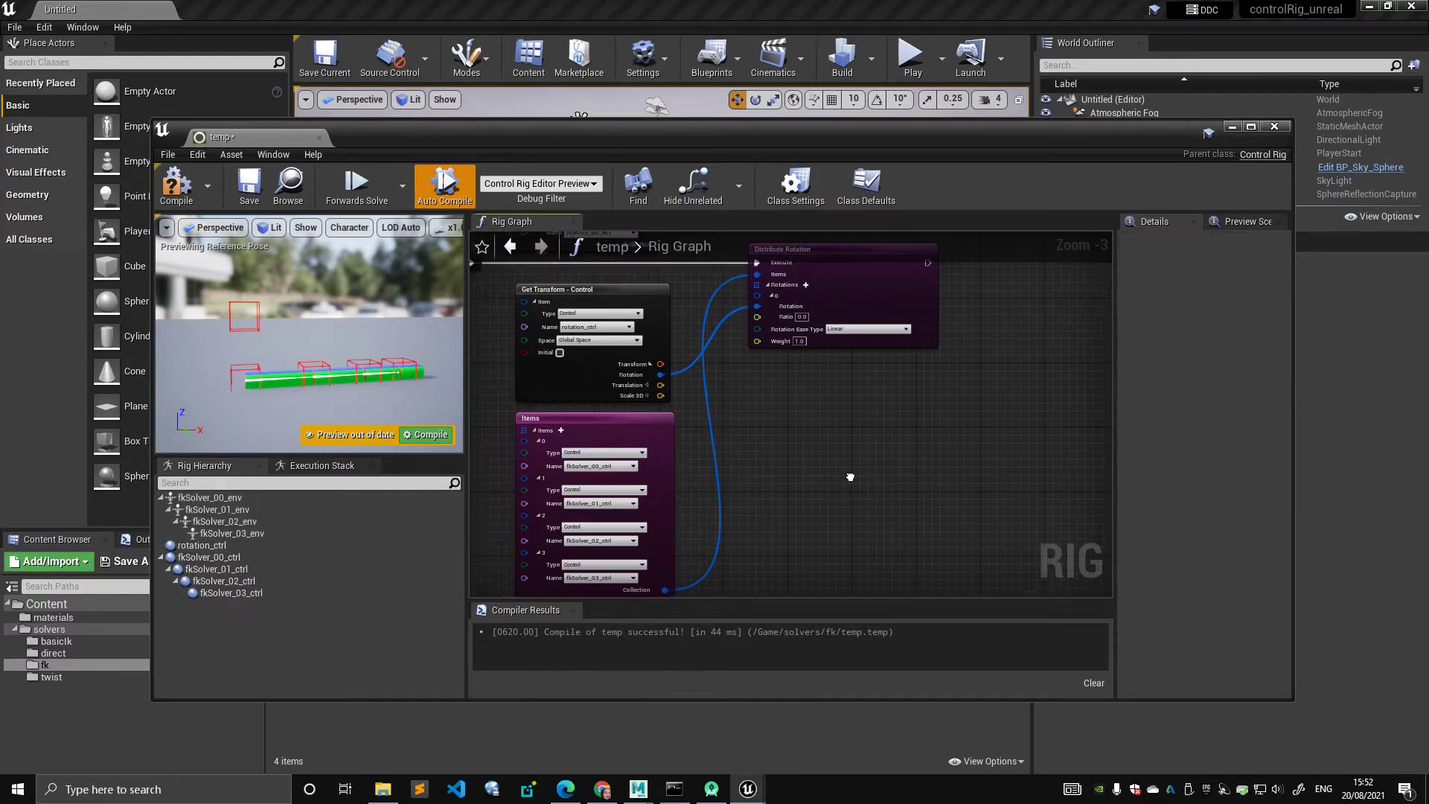
scroll(851, 477, down, 1)
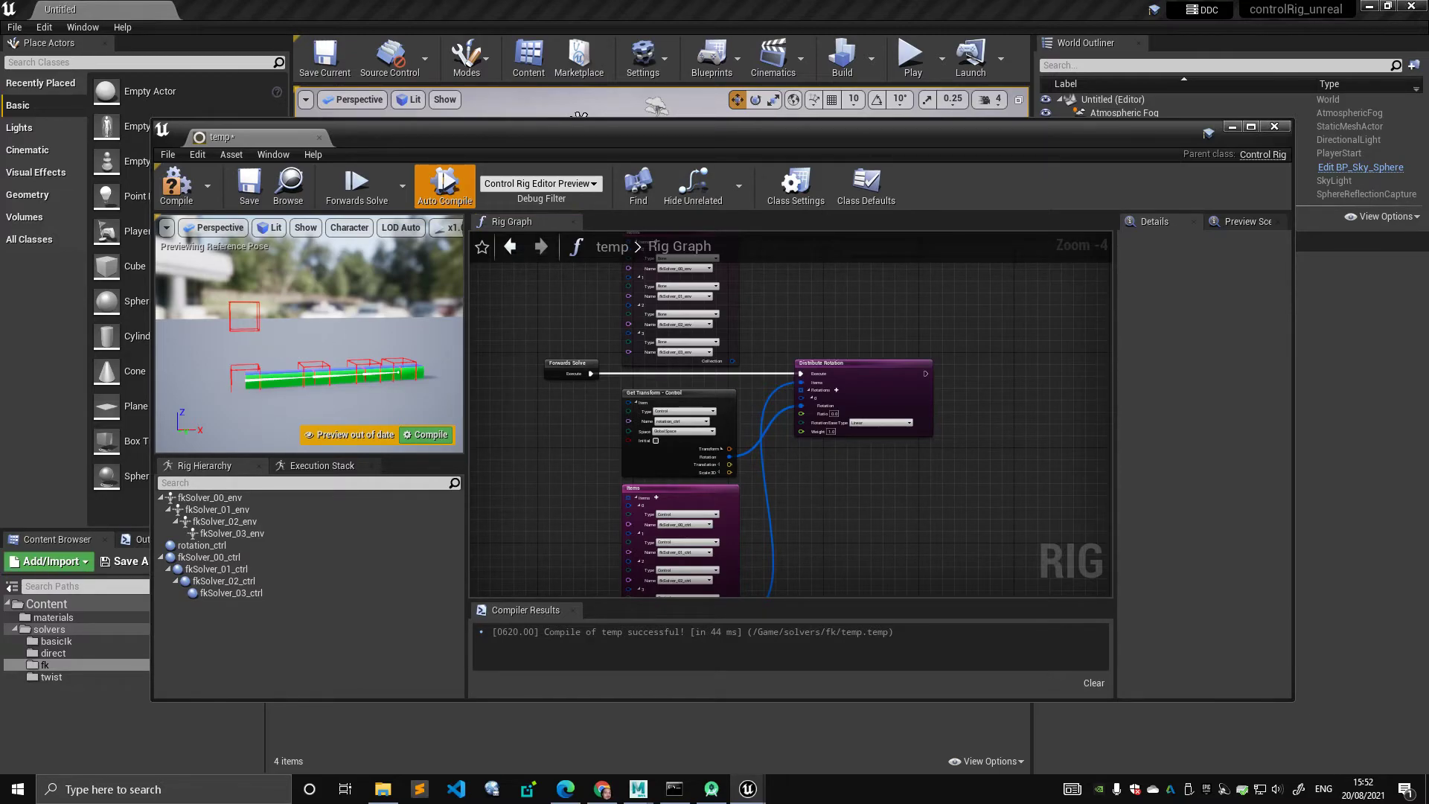
Rotate rotation_ctrl about Y in the preview and maximize the Control Rig editor to observe the fkSolver controls
click(254, 330)
key(e)
drag(192, 260, 194, 260)
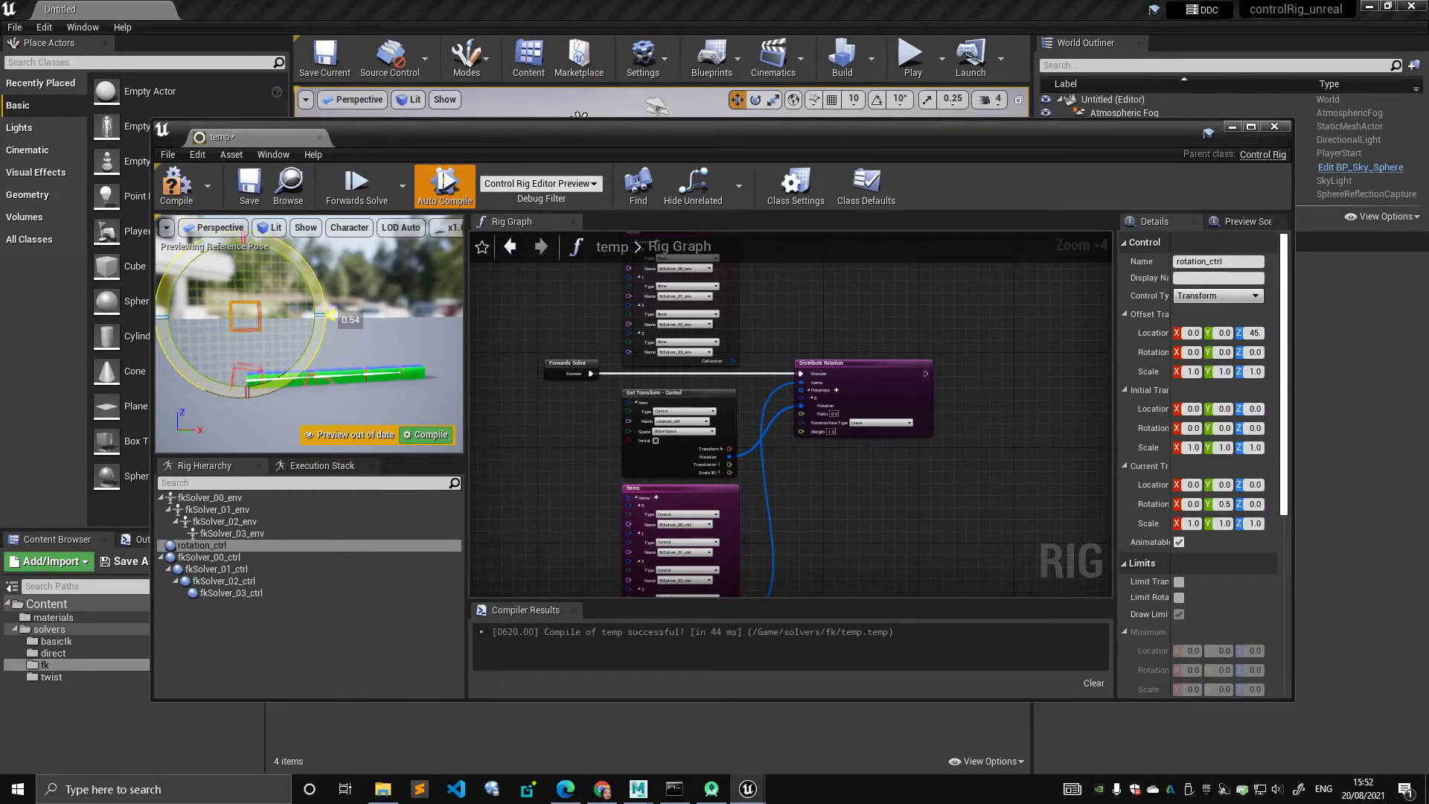
drag(328, 317, 283, 290)
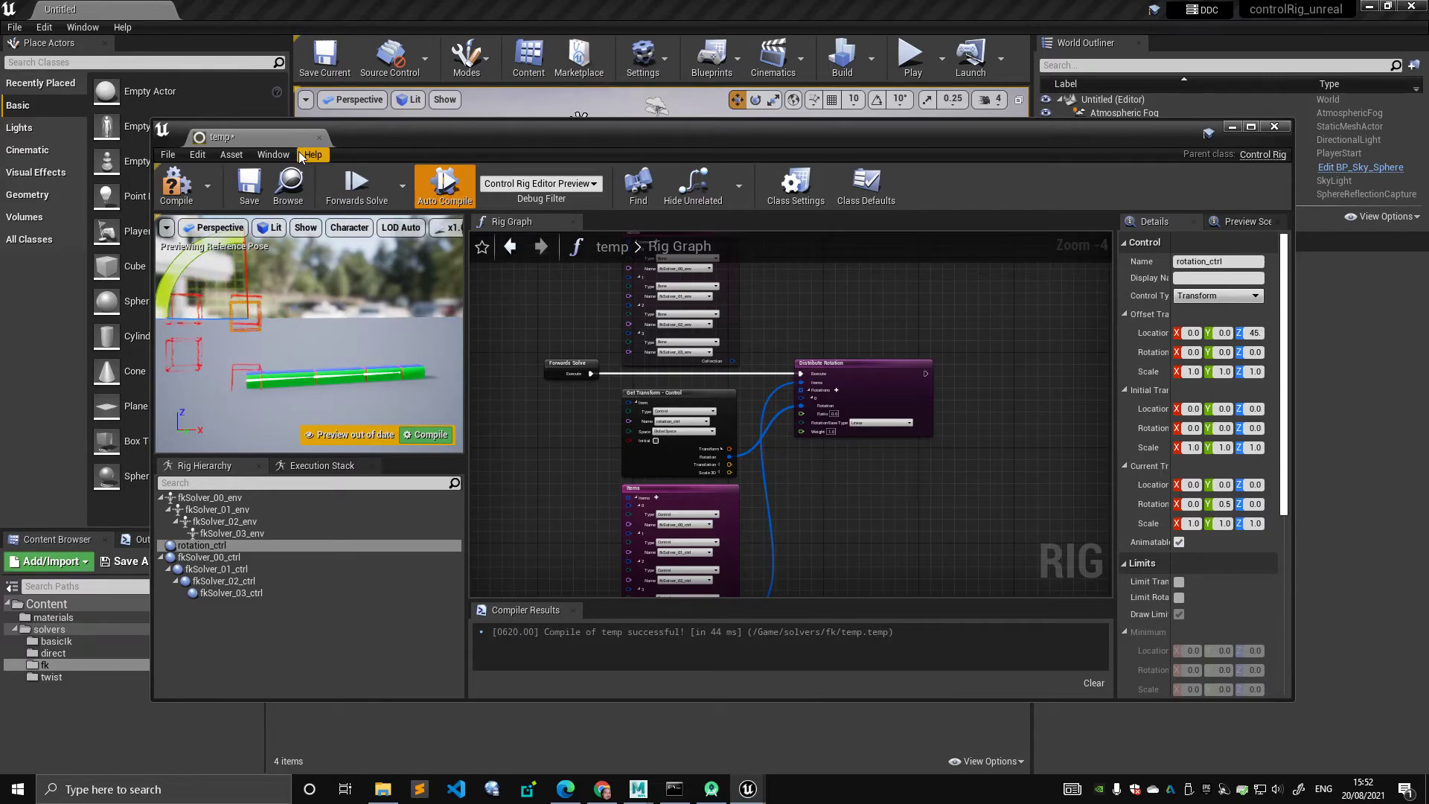
drag(672, 408, 976, 417)
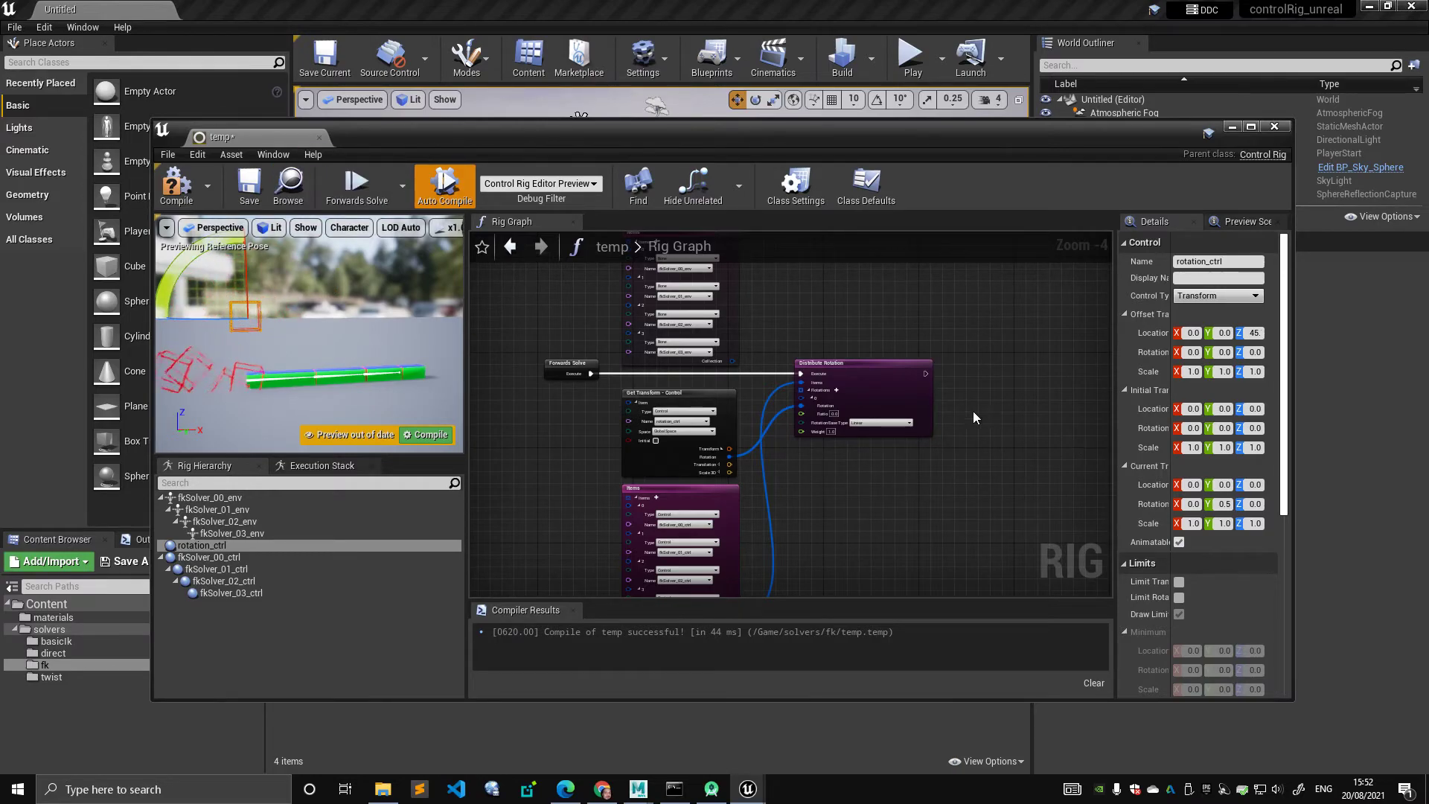
double_click(733, 140)
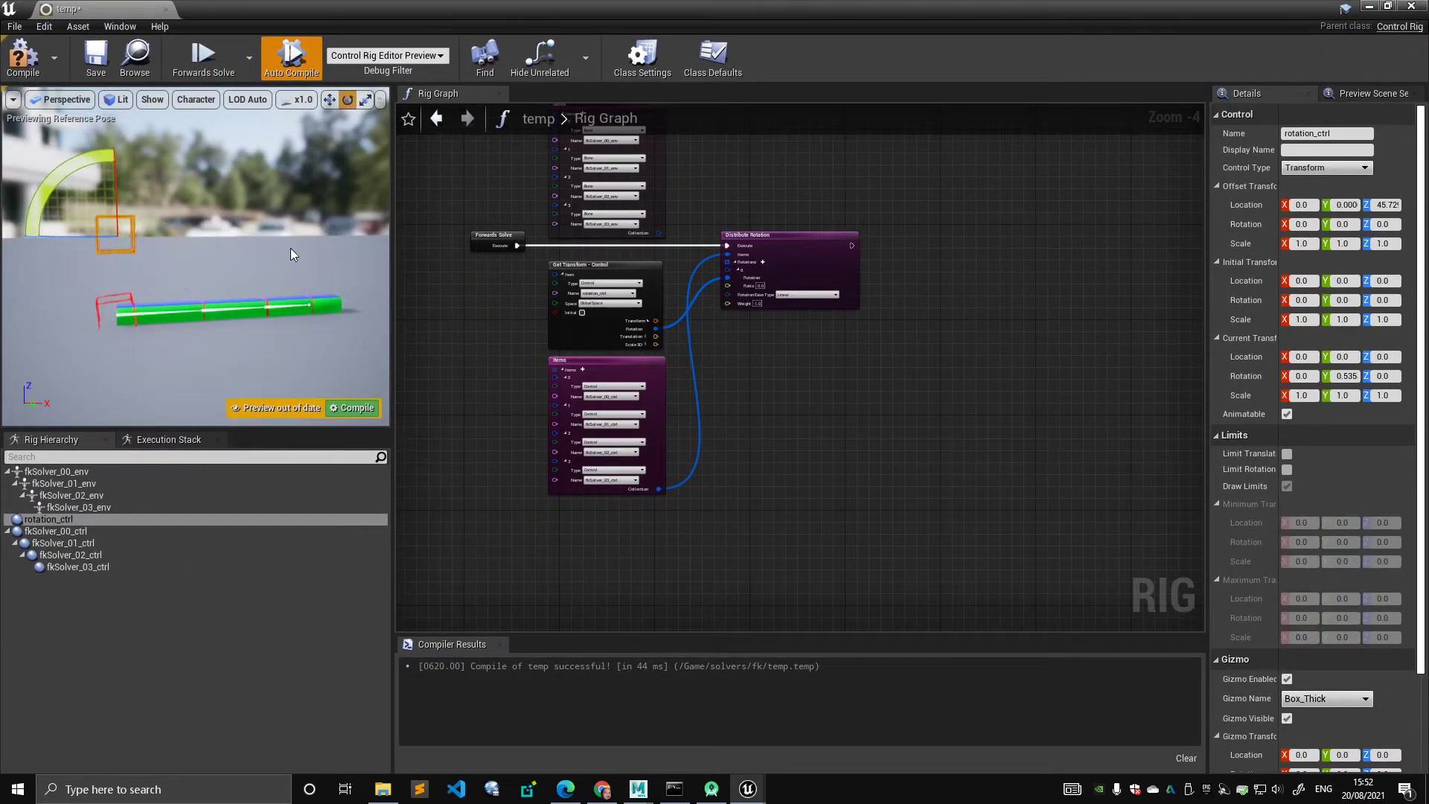
drag(61, 176, 53, 185)
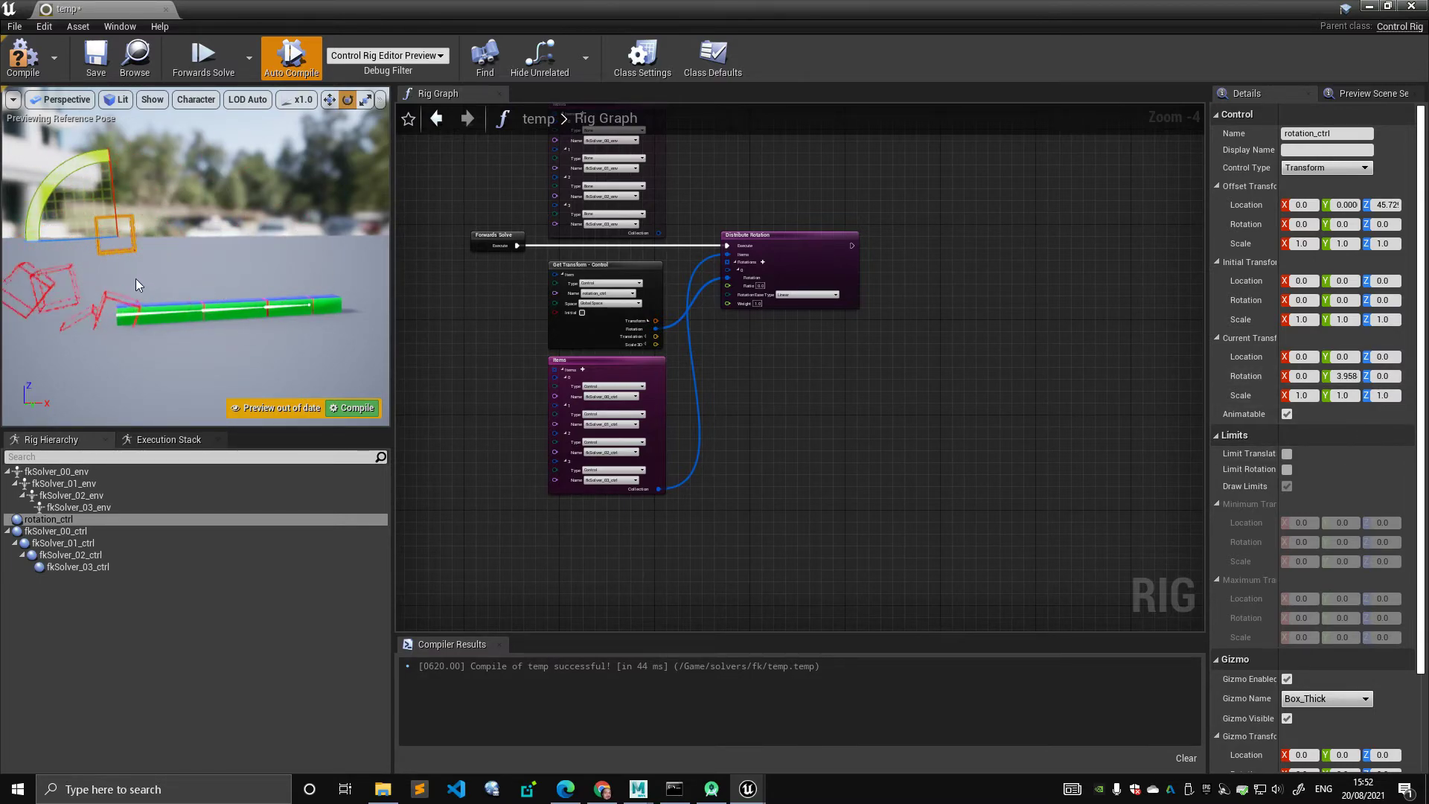
Check the current rotation of fkSolver_00_ctrl, then recompile the rig and rotate rotation_ctrl again
click(134, 302)
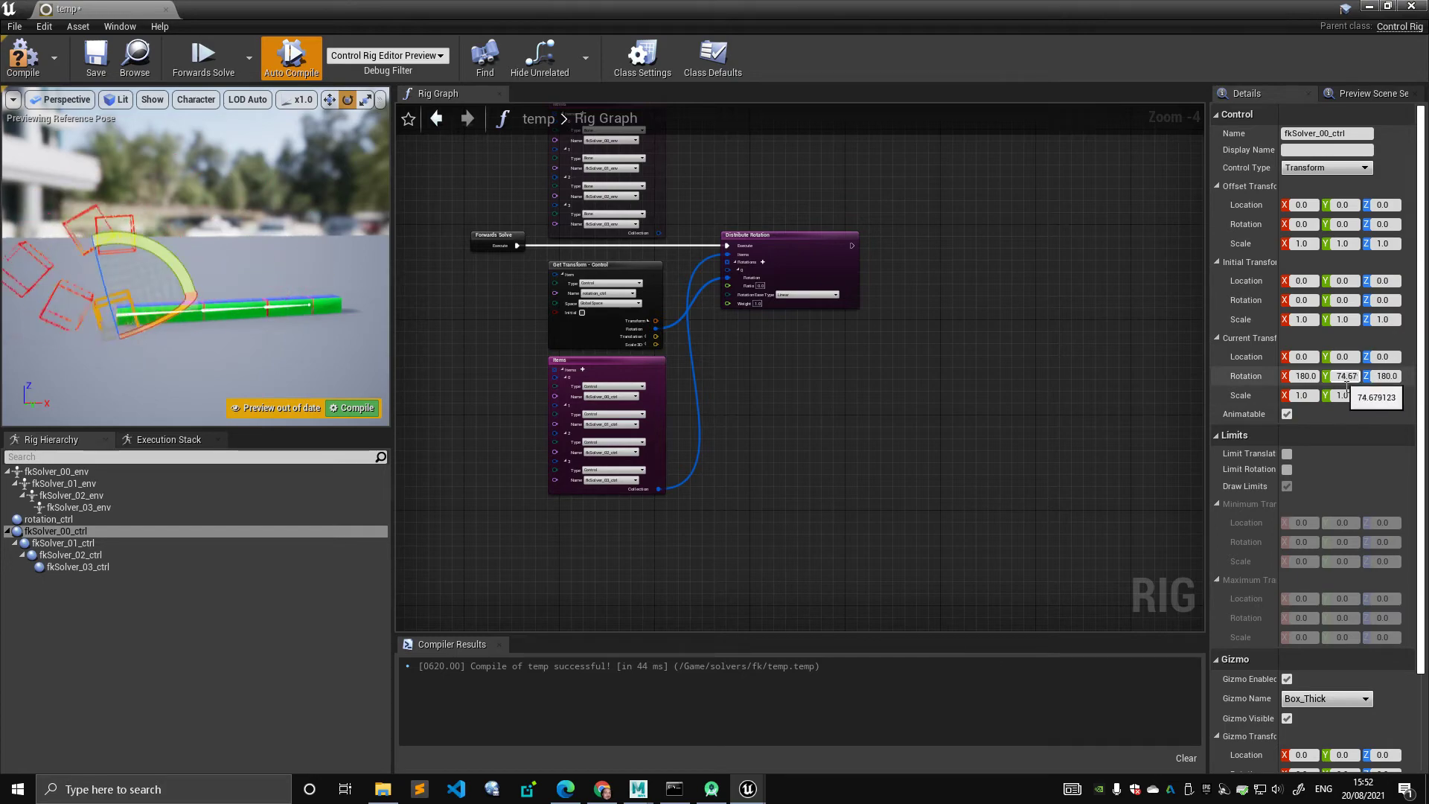
right_drag(481, 193, 436, 248)
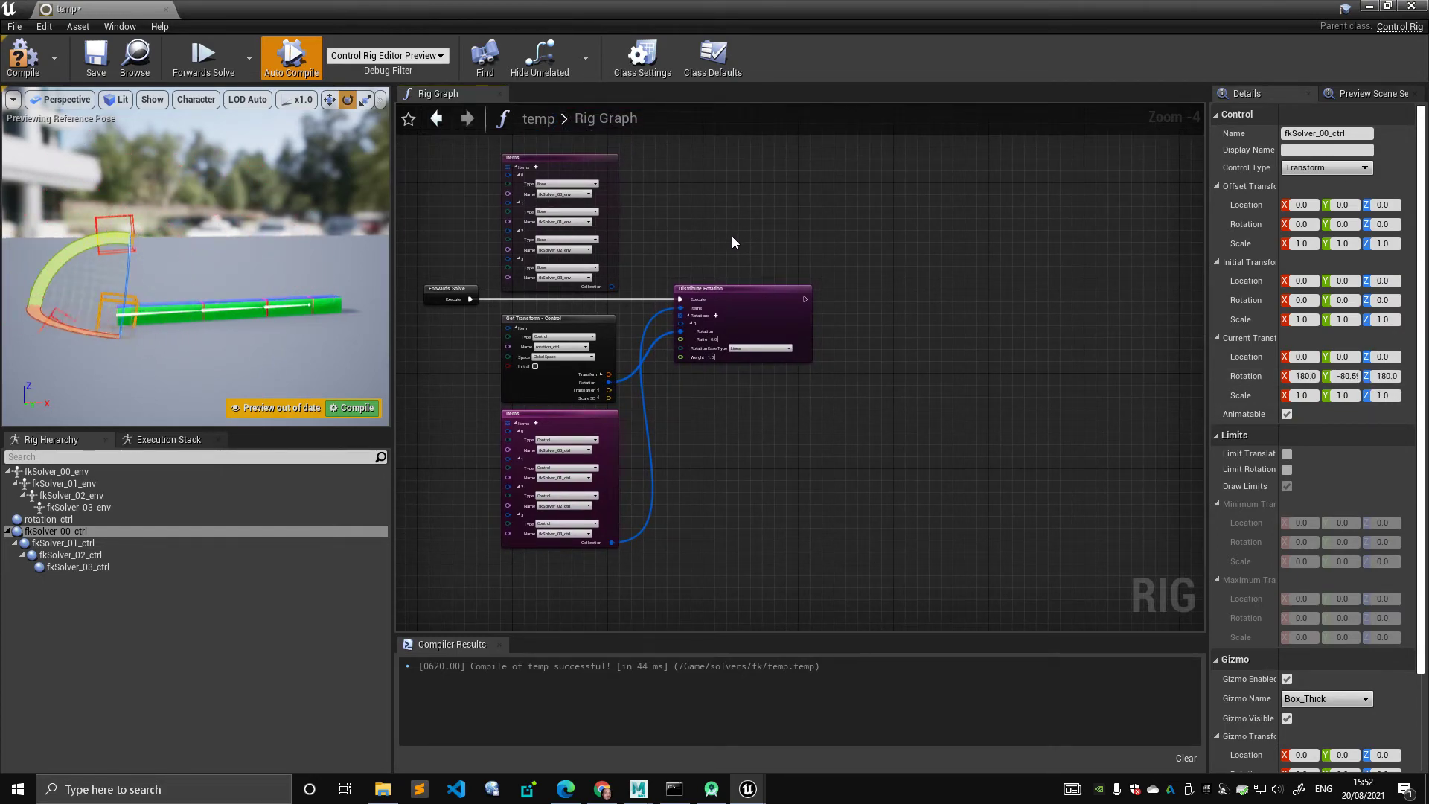
scroll(740, 244, up, 1)
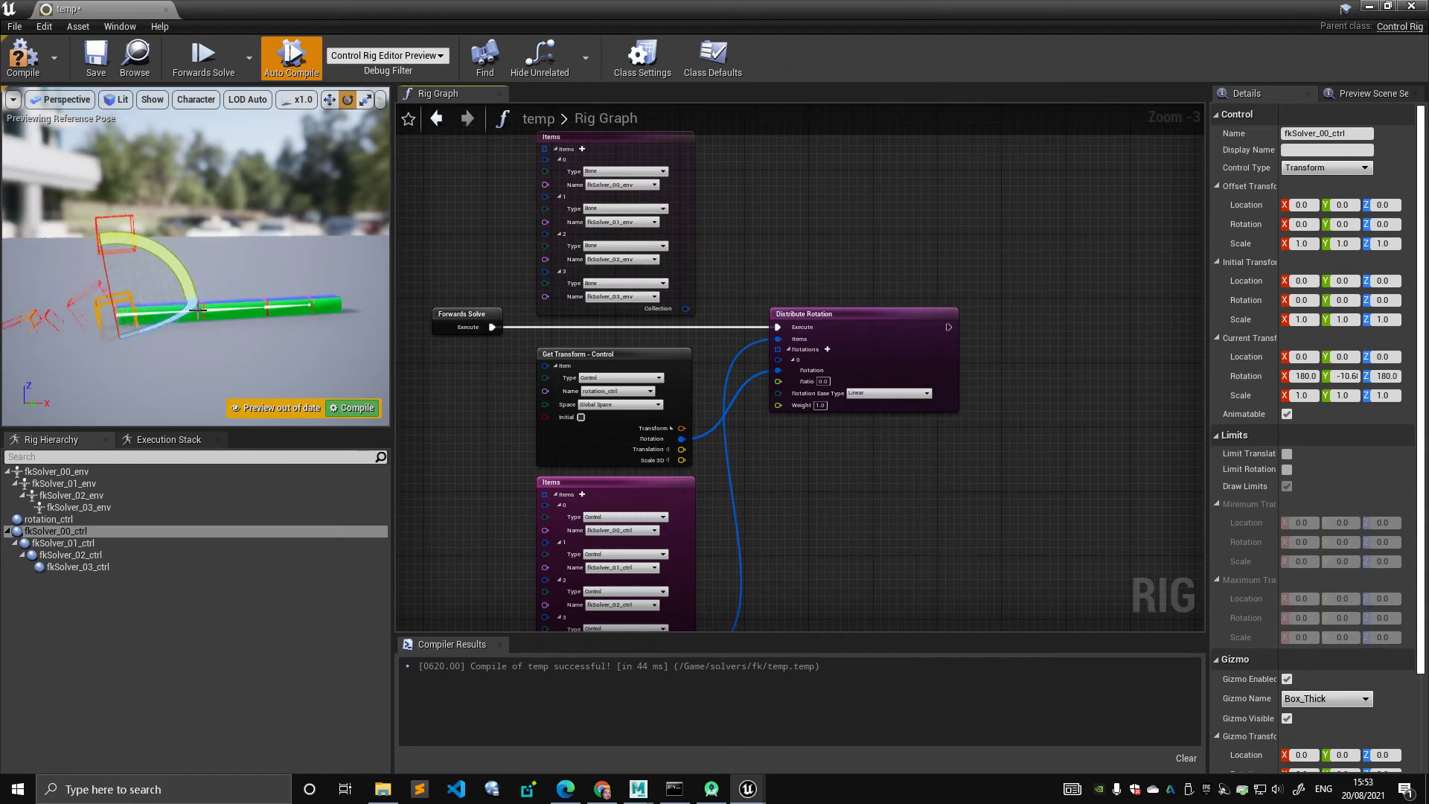
click(23, 63)
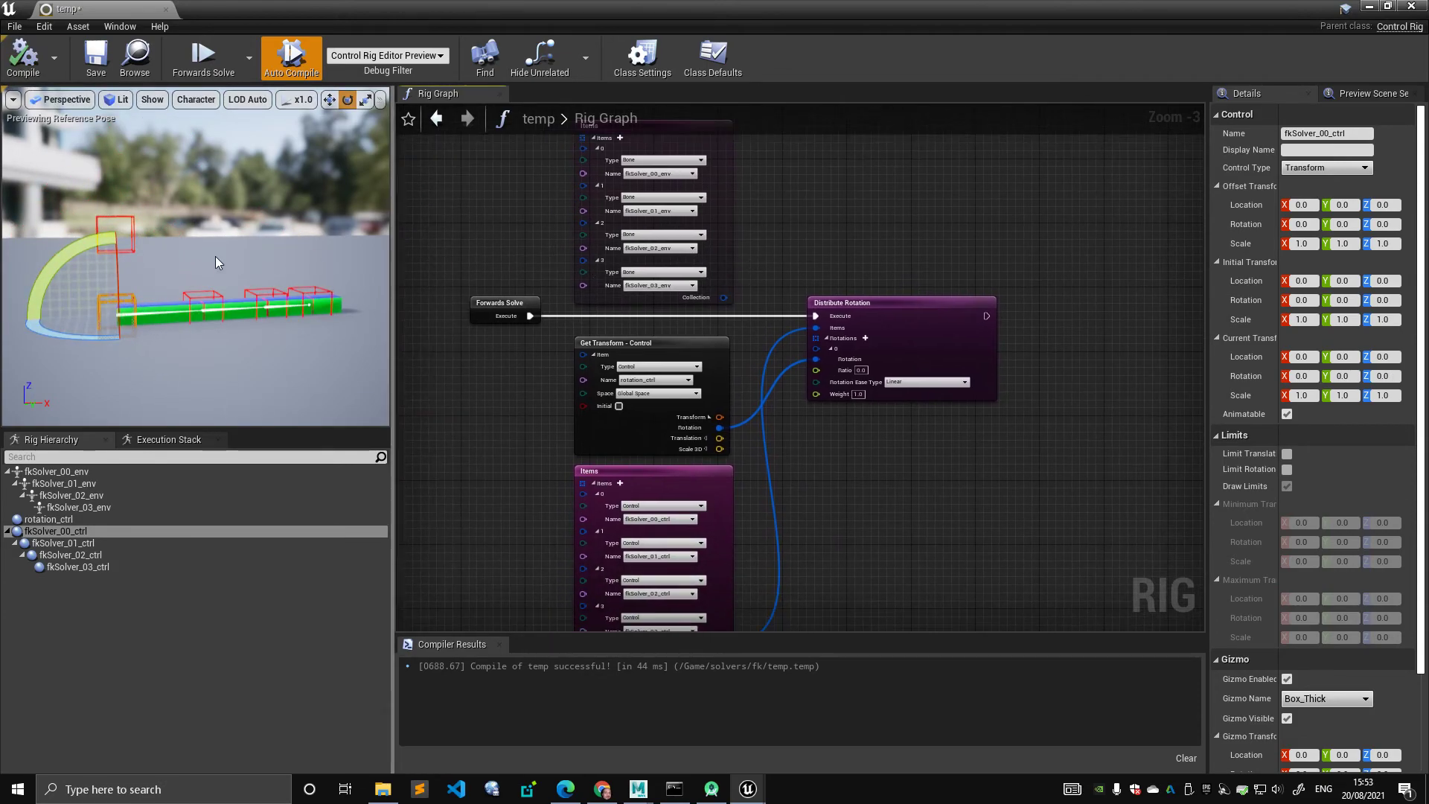
click(145, 248)
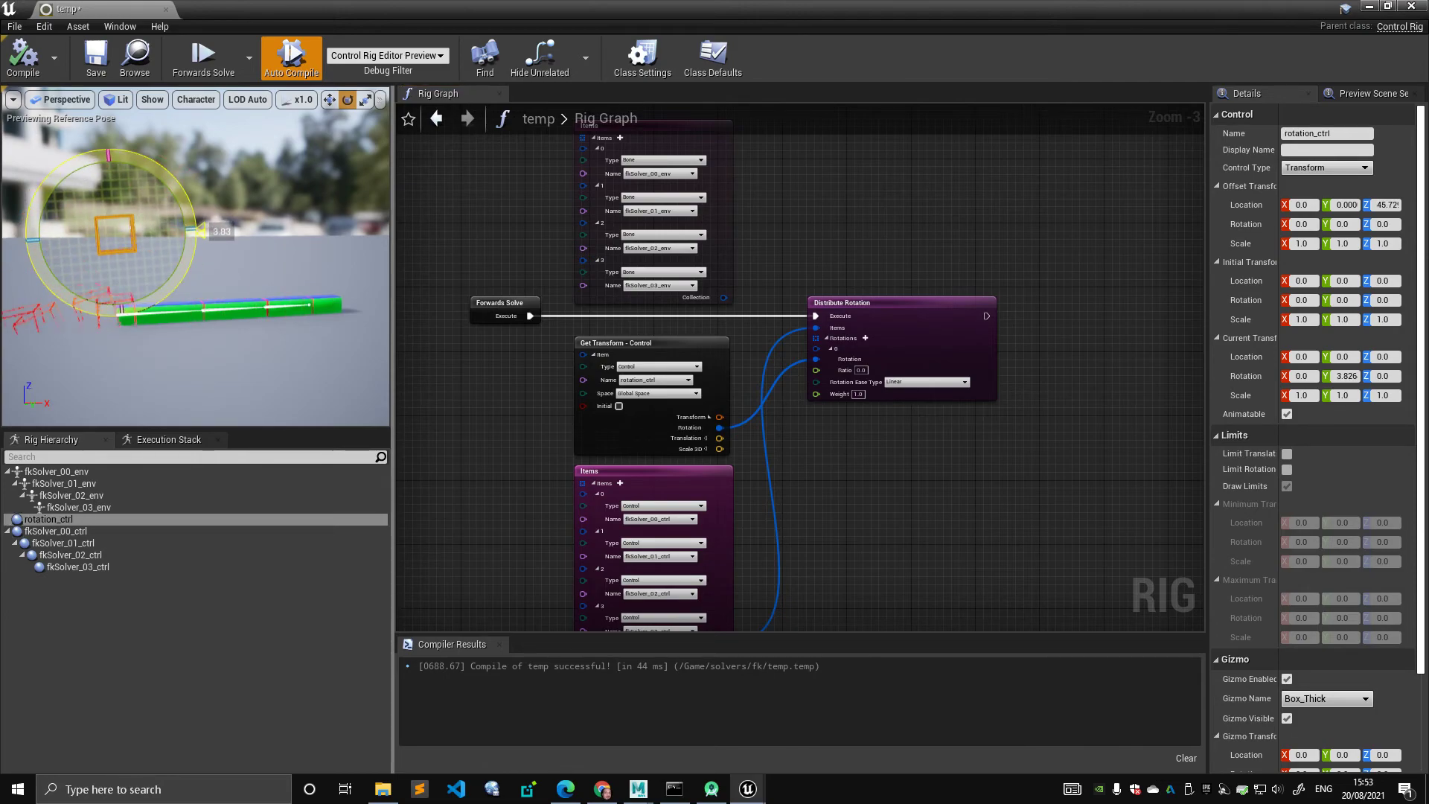
Reconnect the bone Items node's Collection to Distribute Rotation's Items input, and test the compiled rig by rotating rotation_ctrl about Y
drag(730, 574, 725, 290)
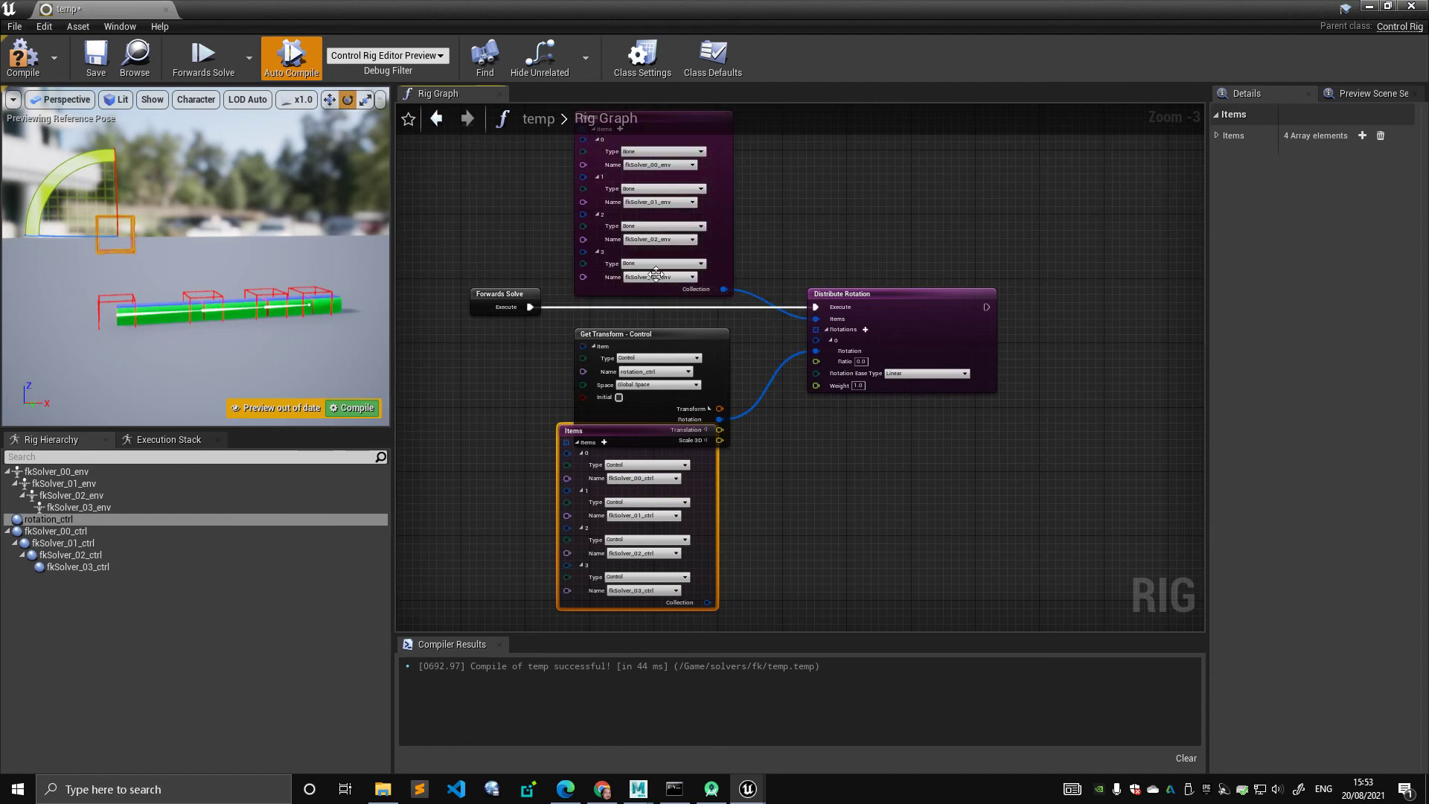
click(27, 72)
drag(99, 162, 86, 163)
mouse_move(201, 227)
mouse_down()
mouse_move(195, 262)
mouse_move(198, 214)
mouse_up()
Align the Get Transform - Control node between the bone and control Items nodes, and lower Distribute Rotation slightly
scroll(475, 240, up, 1)
right_drag(493, 198, 463, 224)
scroll(479, 241, down, 1)
drag(677, 238, 661, 238)
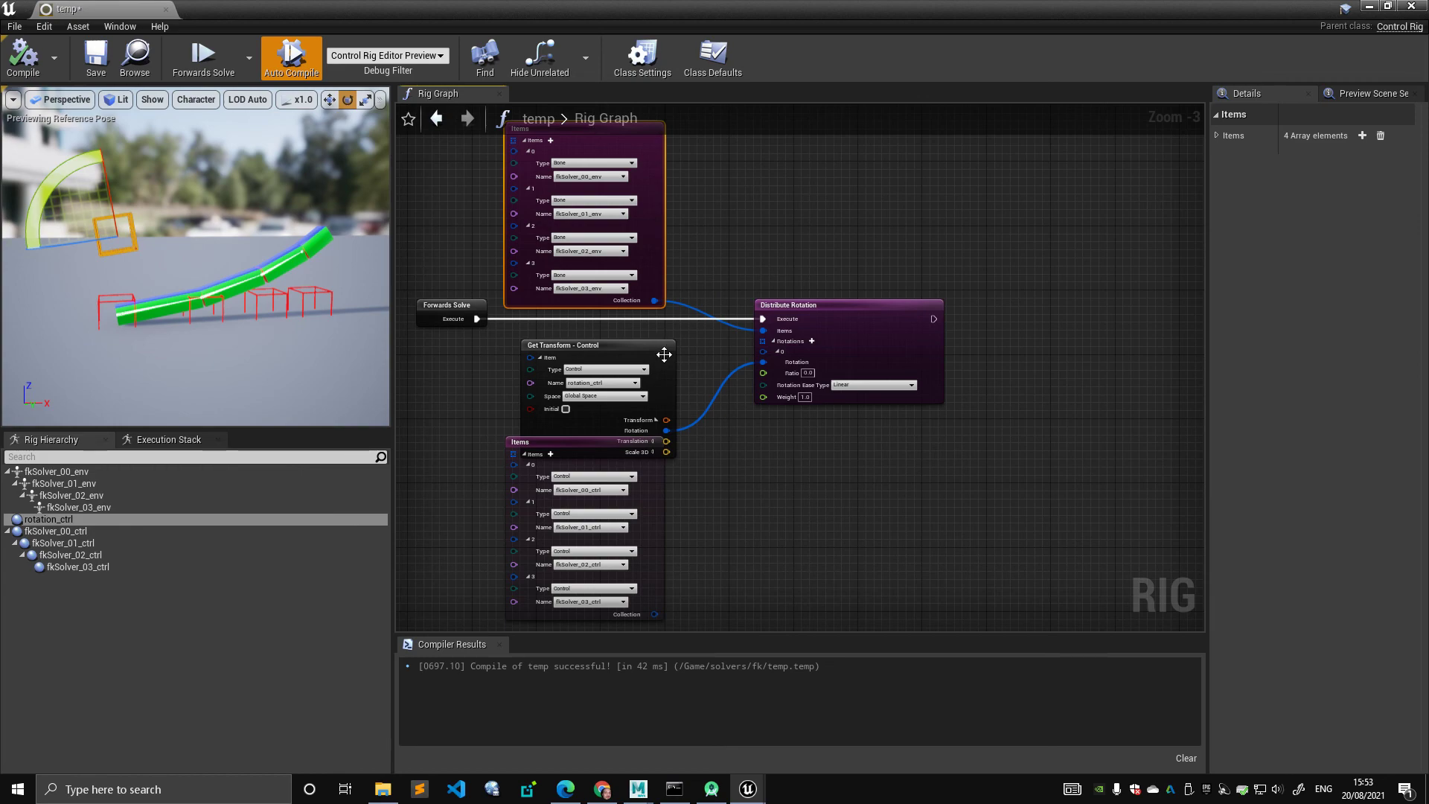
mouse_move(660, 348)
mouse_down()
mouse_move(635, 333)
mouse_move(645, 325)
mouse_up()
drag(662, 461, 662, 477)
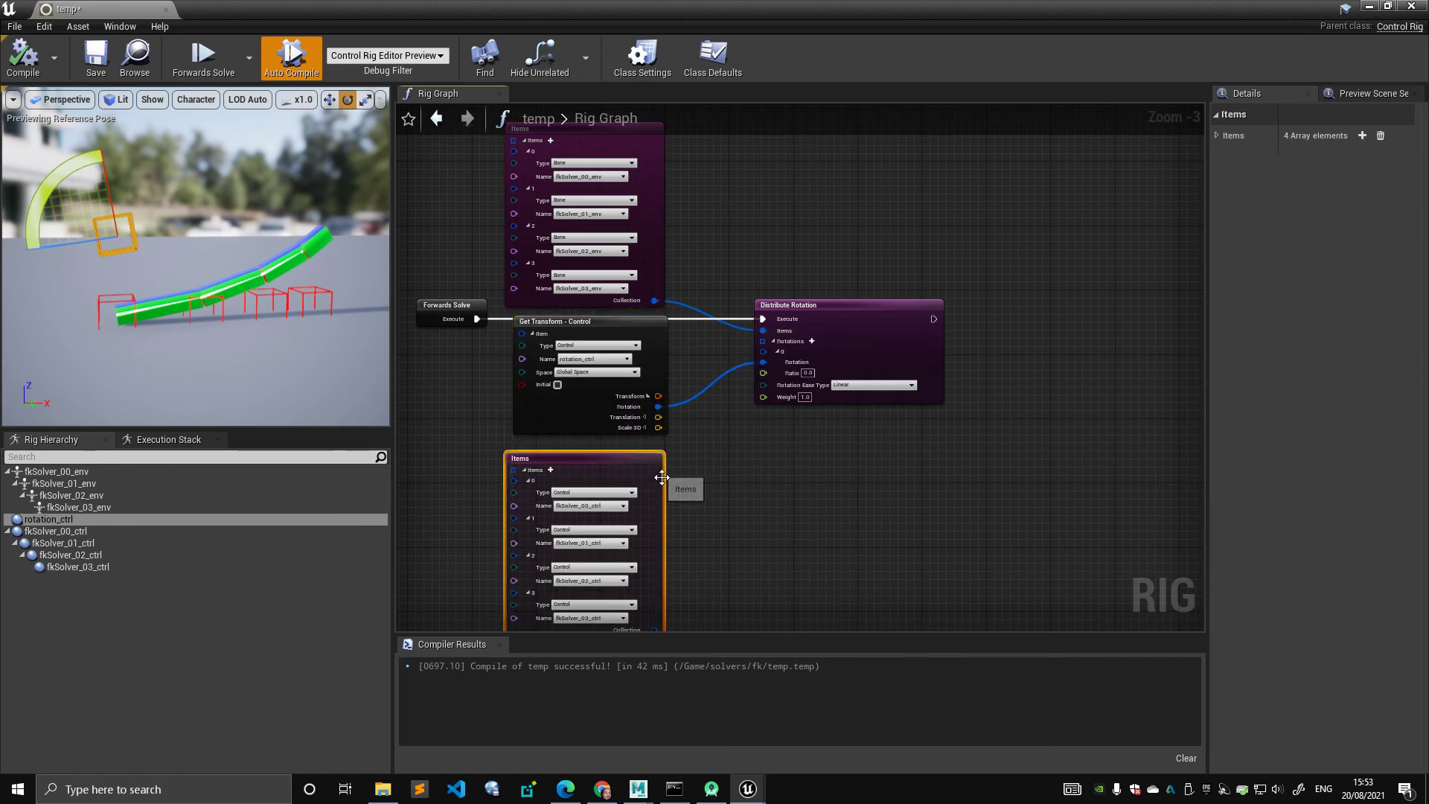
drag(857, 329, 857, 337)
drag(629, 319, 631, 332)
click(642, 317)
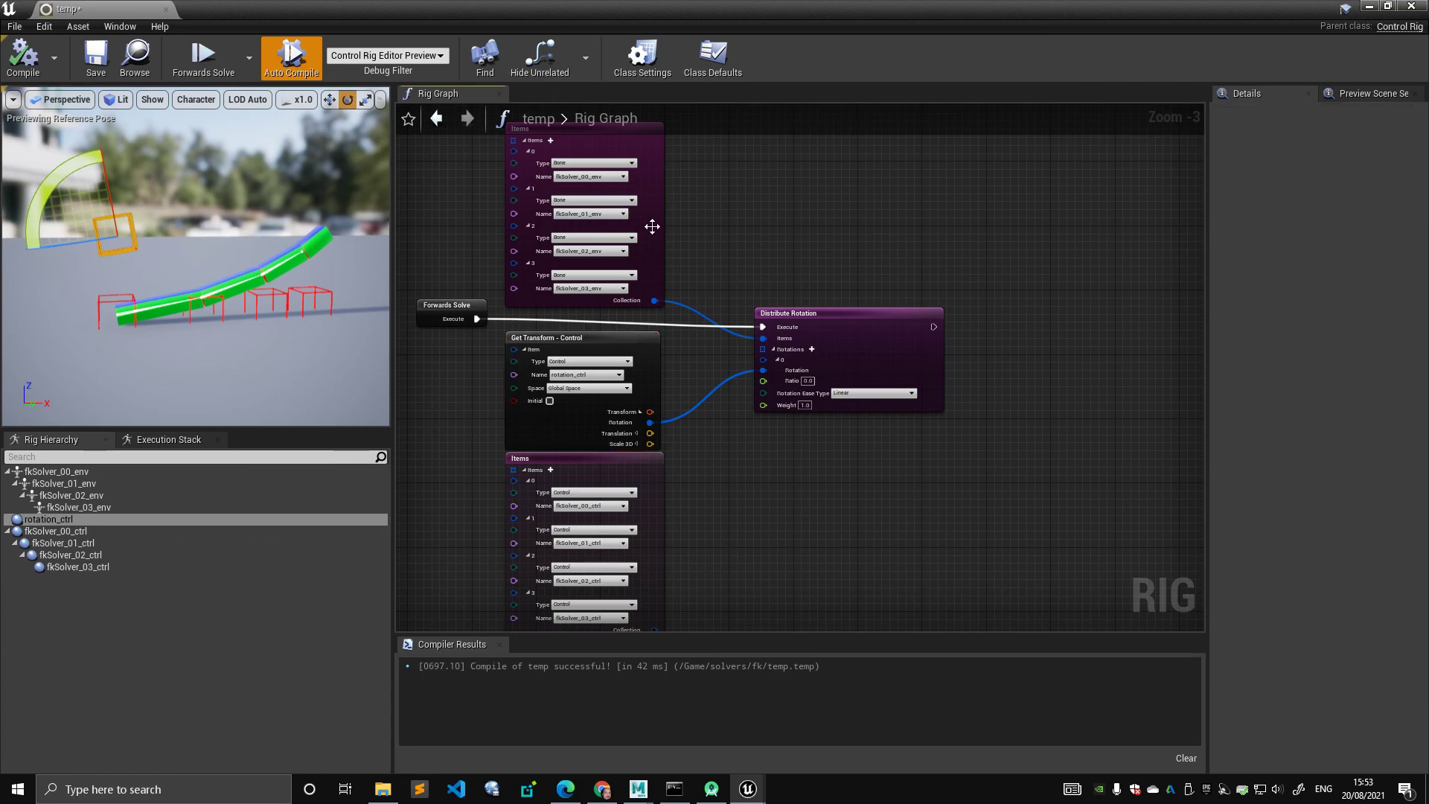